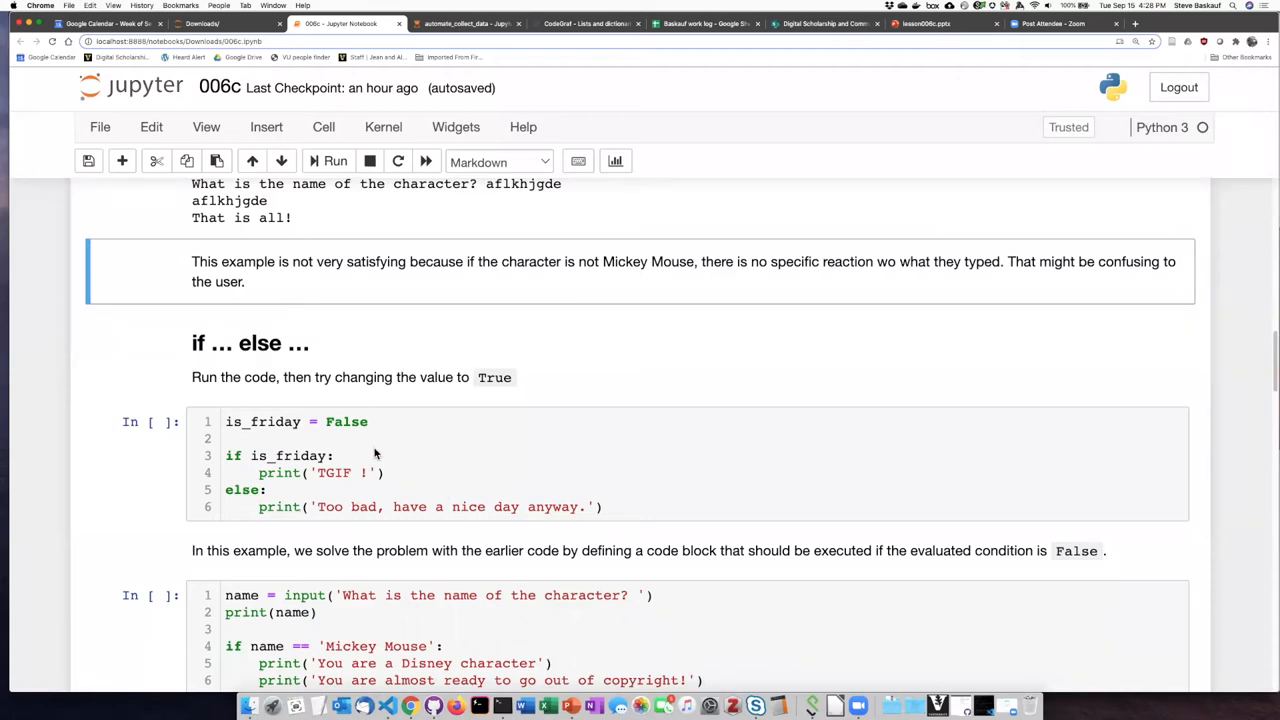
# - Run the is_friday example with is_friday set to False
pyautogui.moveTo(371, 452); pyautogui.dragTo(372, 442)
pyautogui.click(380, 421)
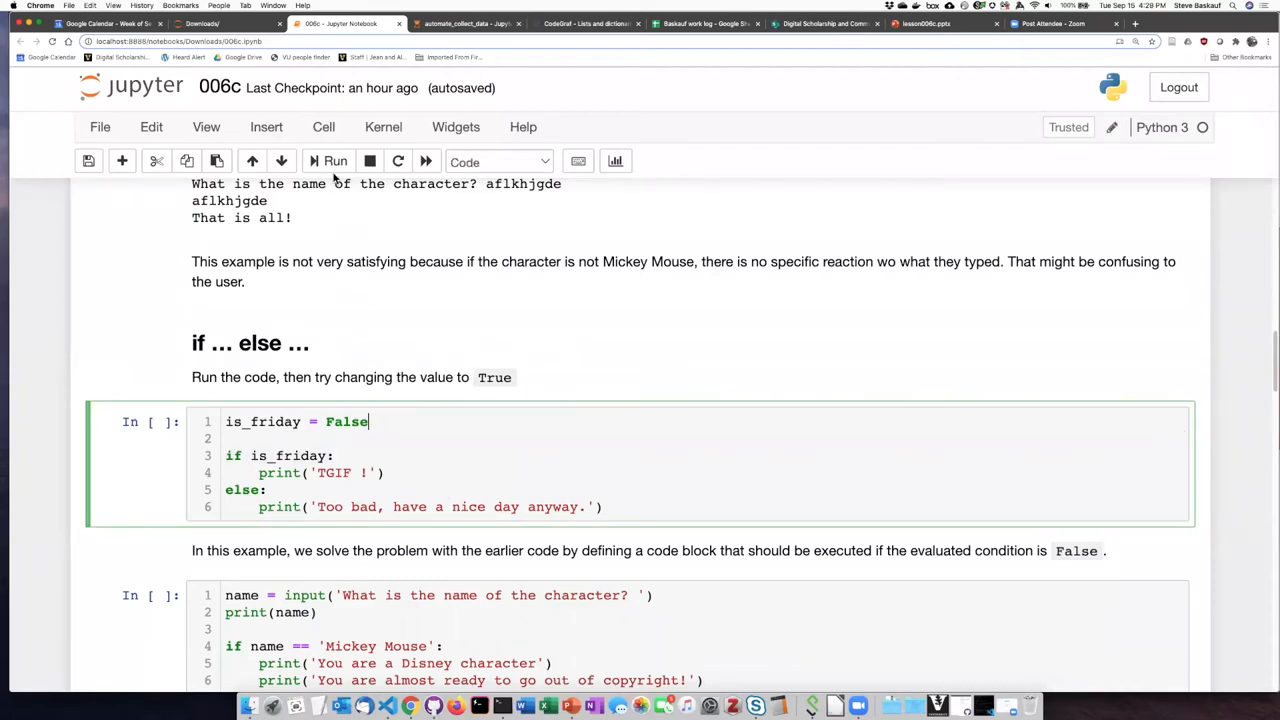
pyautogui.click(330, 161)
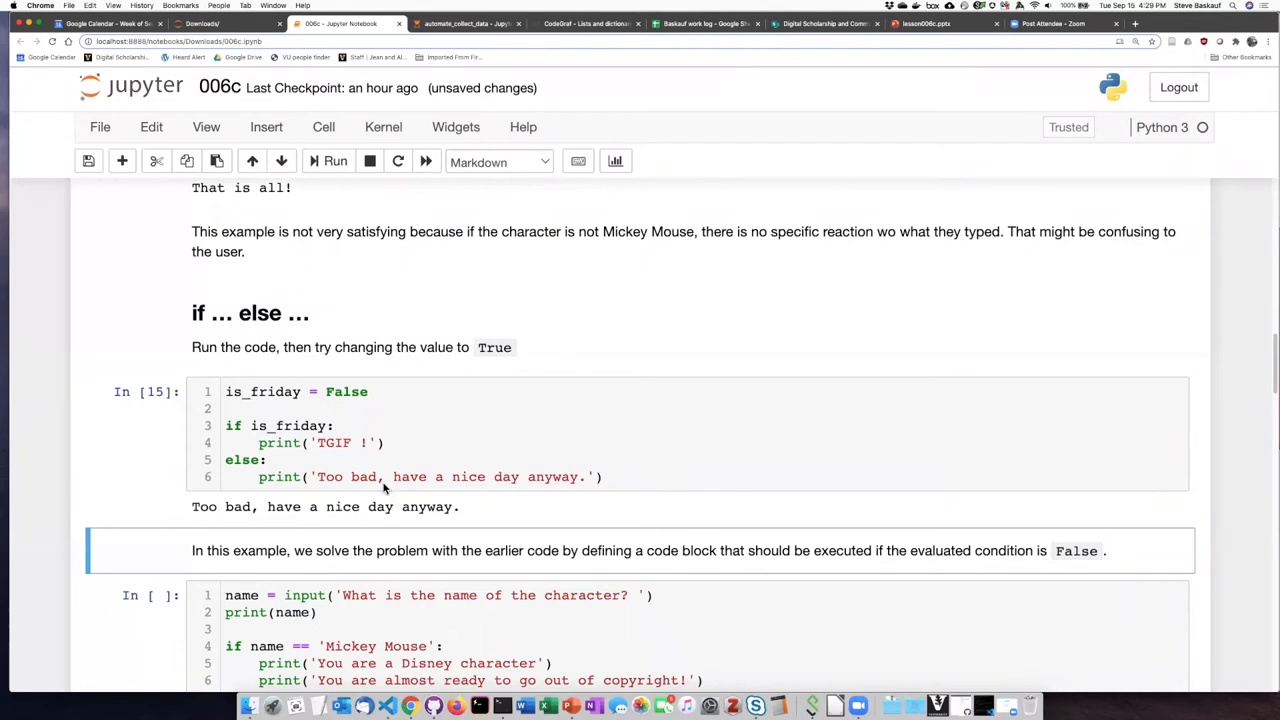
# - Change is_friday from False to True and rerun so it prints 'TGIF !'
pyautogui.click(372, 391)
pyautogui.press('BackSpace')
pyautogui.press('BackSpace')
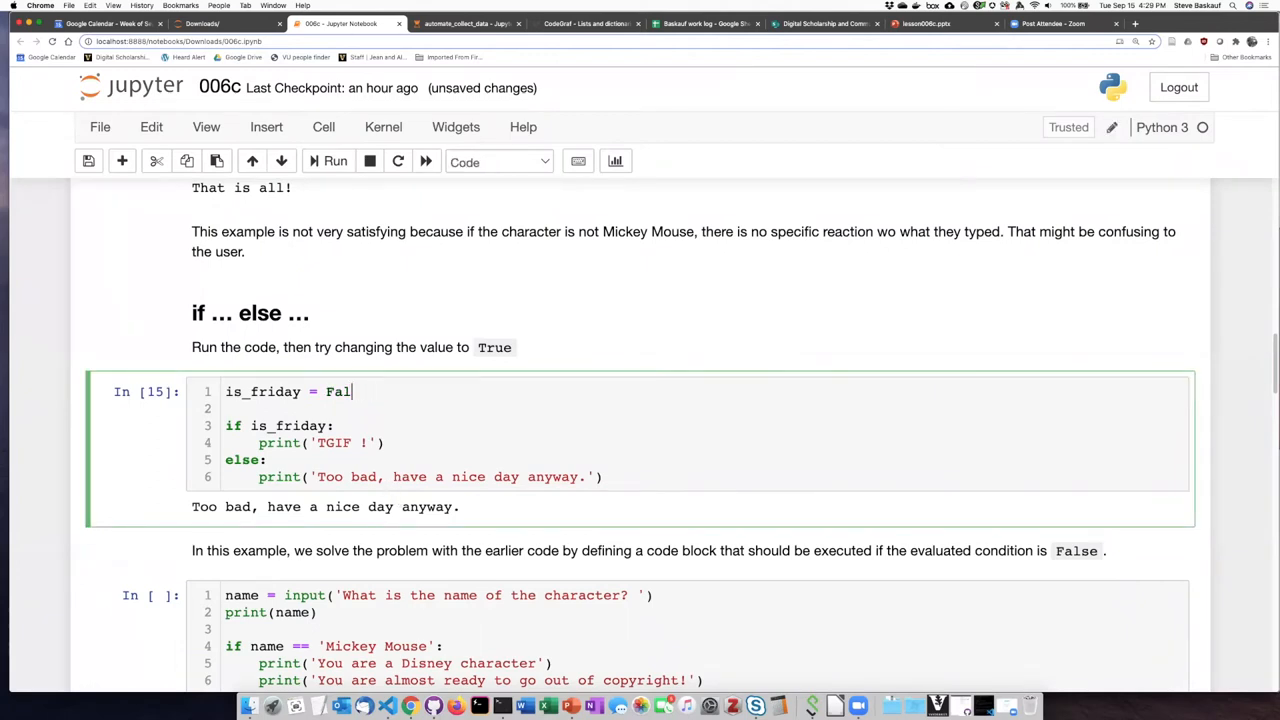
pyautogui.press('BackSpace')
pyautogui.press('BackSpace')
pyautogui.press('BackSpace')
pyautogui.write('True')
pyautogui.click(335, 163)
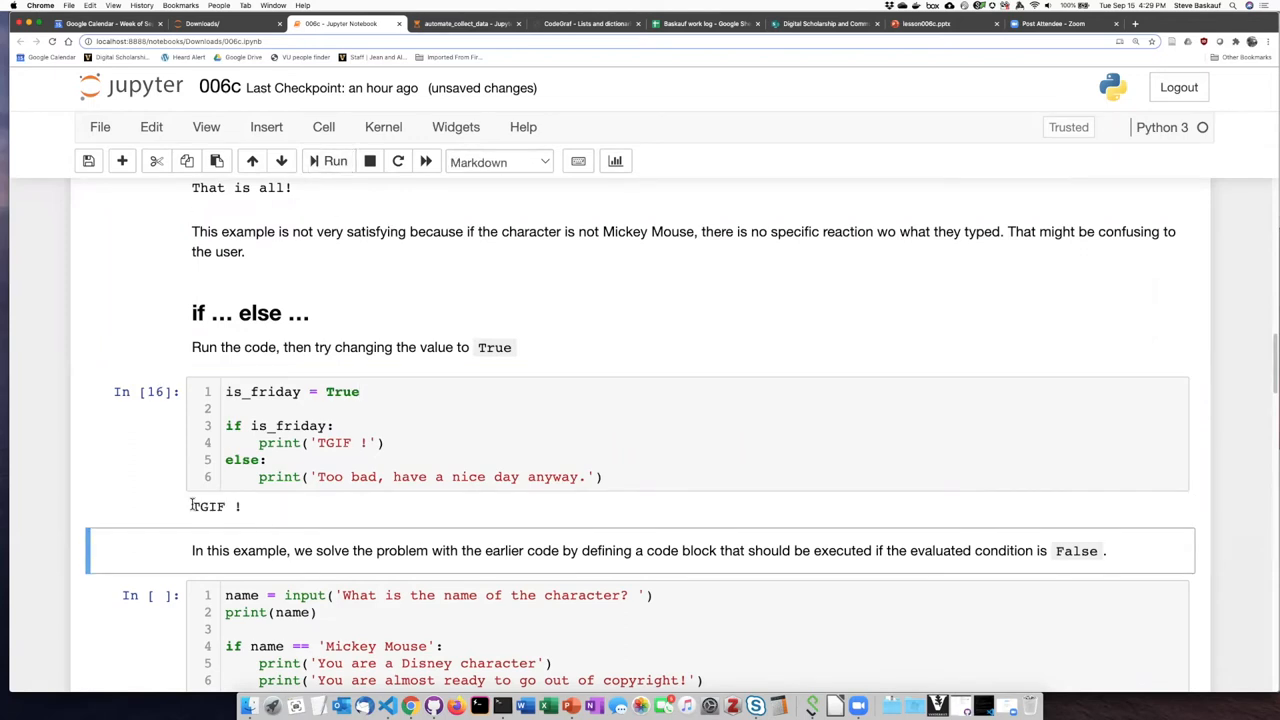
pyautogui.scroll(-1, 717, 477)
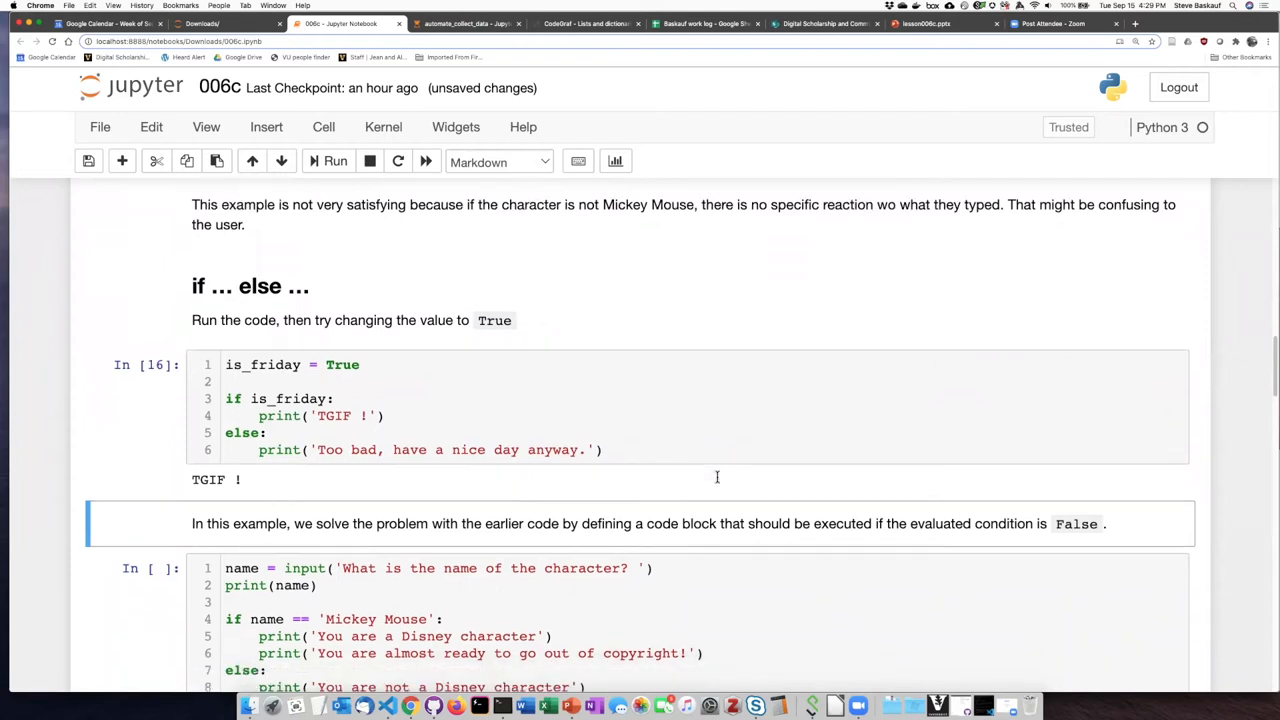
pyautogui.scroll(-1, 717, 477)
pyautogui.scroll(-1, 717, 477)
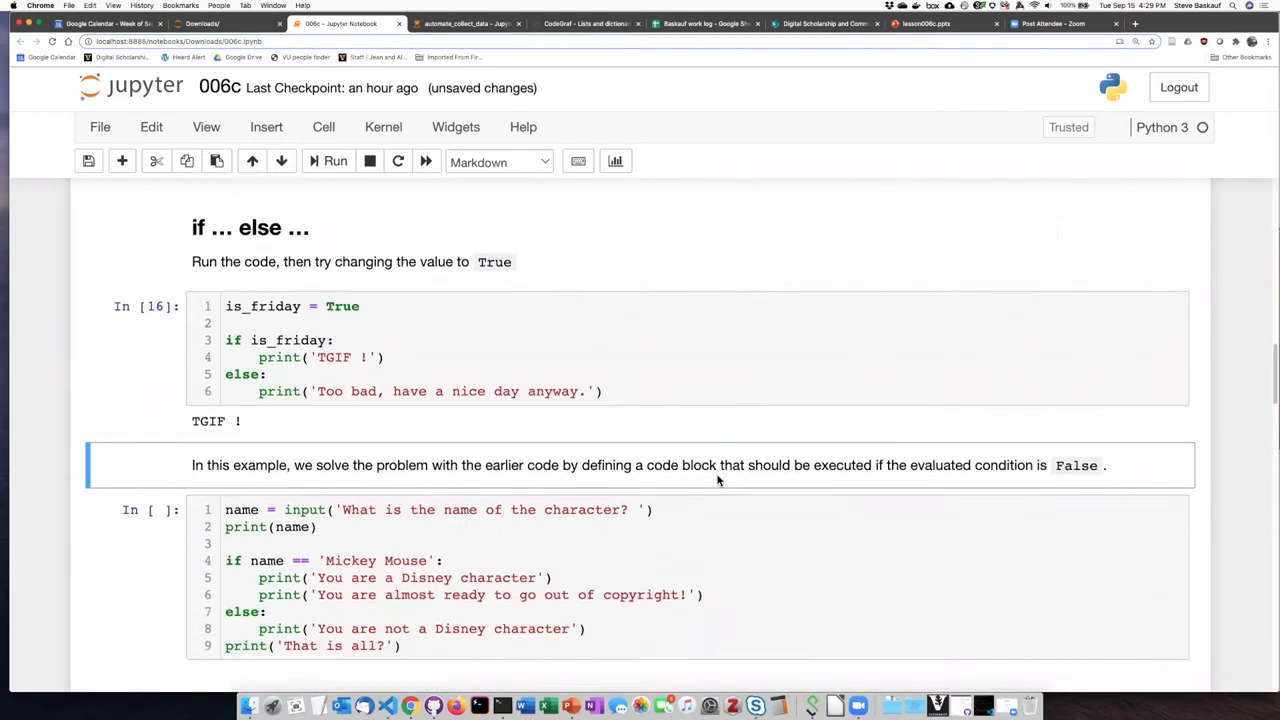
pyautogui.scroll(-2, 717, 478)
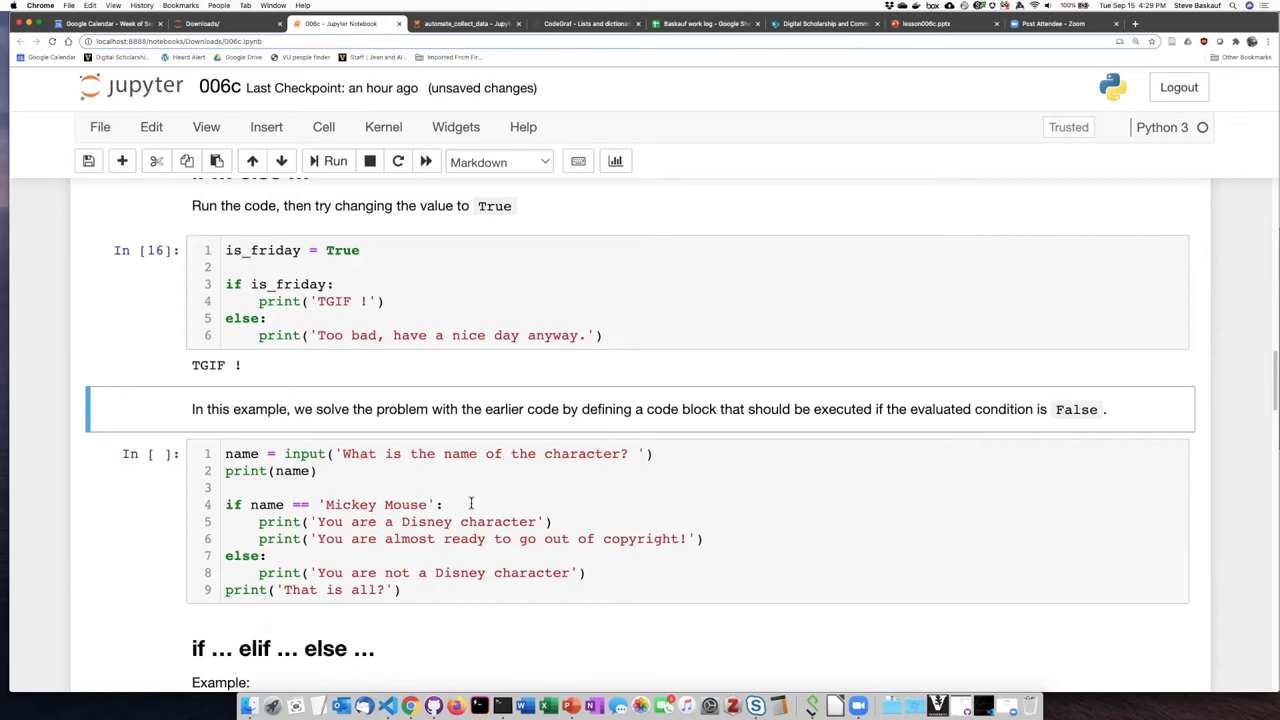
pyautogui.scroll(-1, 471, 500)
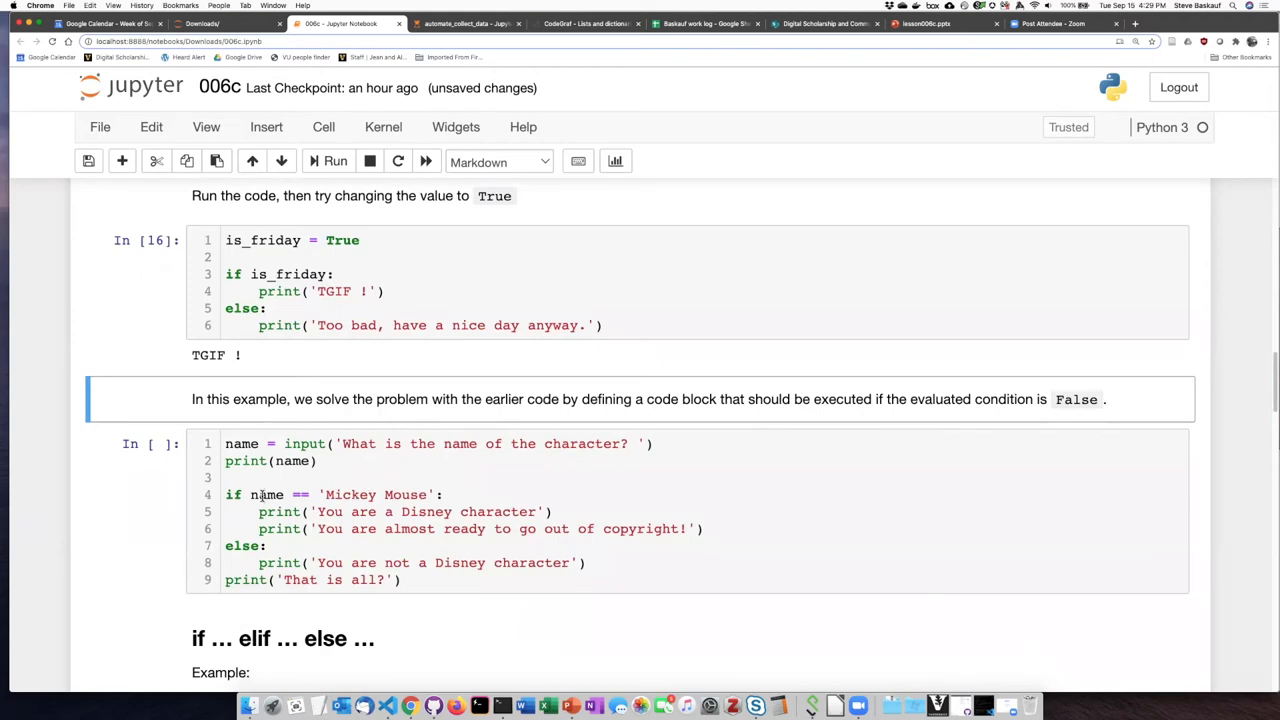
pyautogui.moveTo(250, 494); pyautogui.dragTo(436, 494)
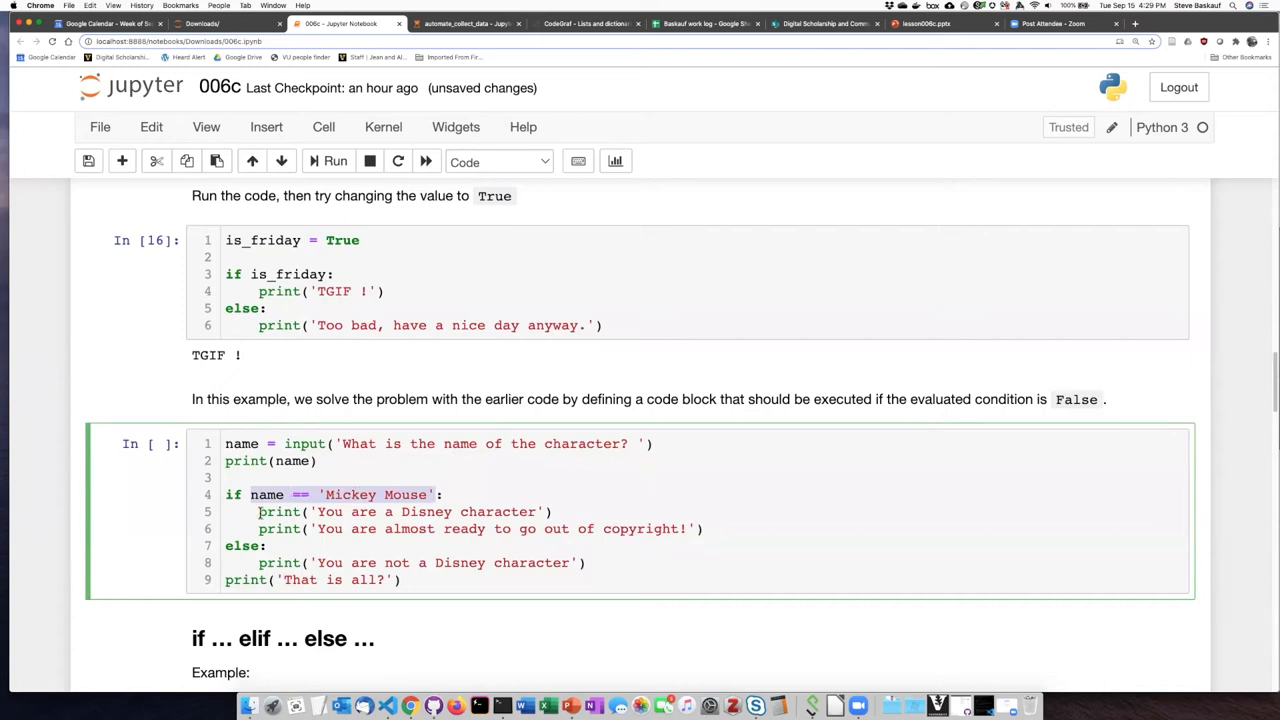
pyautogui.moveTo(259, 512); pyautogui.dragTo(378, 537)
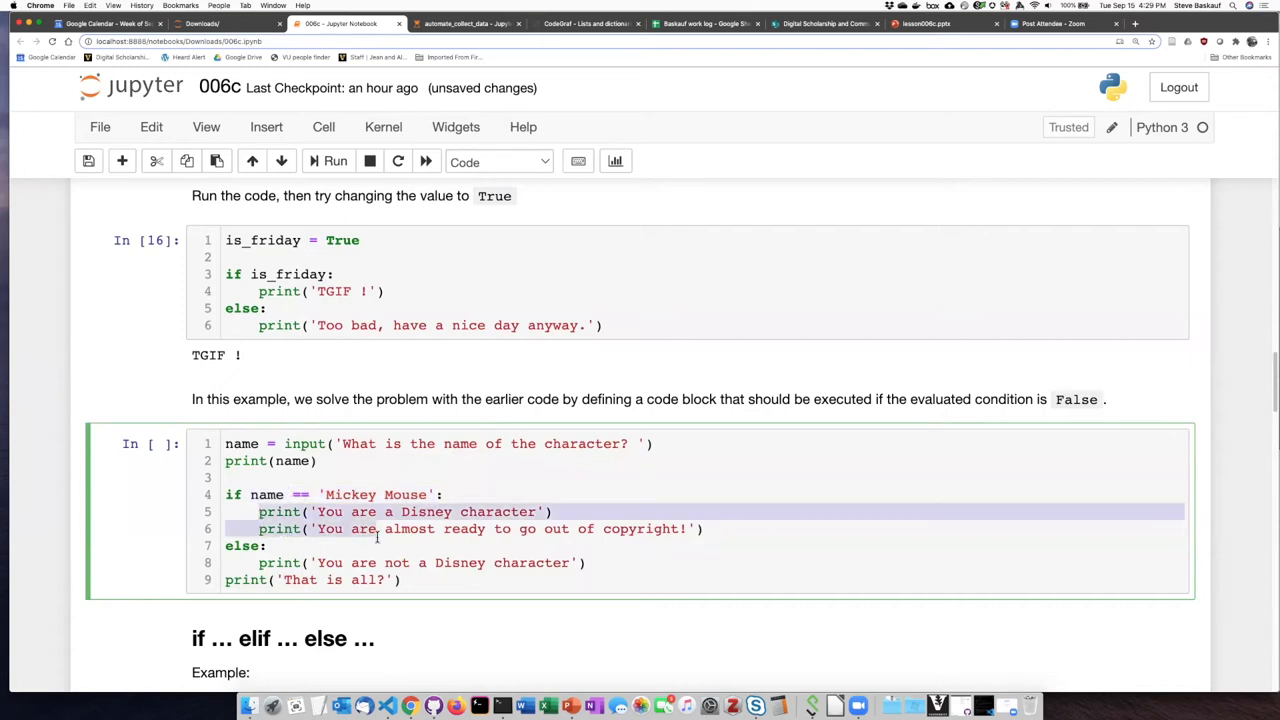
pyautogui.click(316, 512)
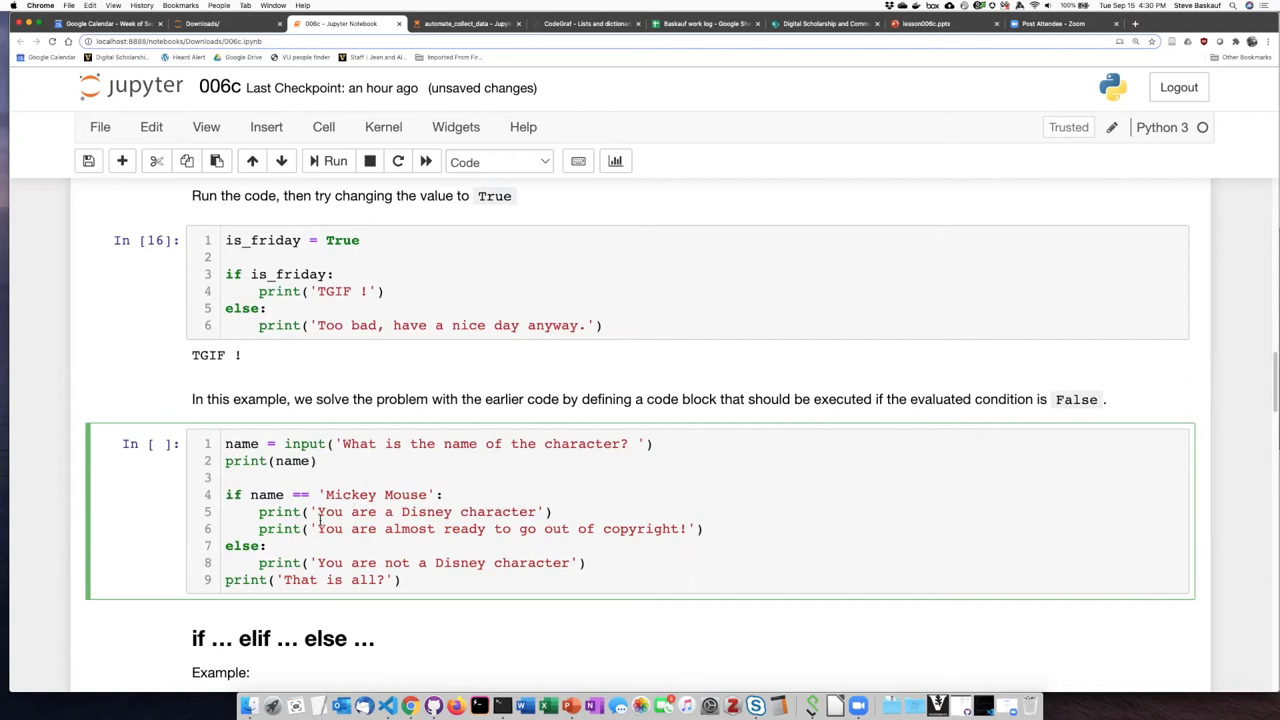
pyautogui.moveTo(250, 494)
pyautogui.mouseDown()
pyautogui.moveTo(400, 505)
pyautogui.moveTo(436, 494)
pyautogui.mouseUp()
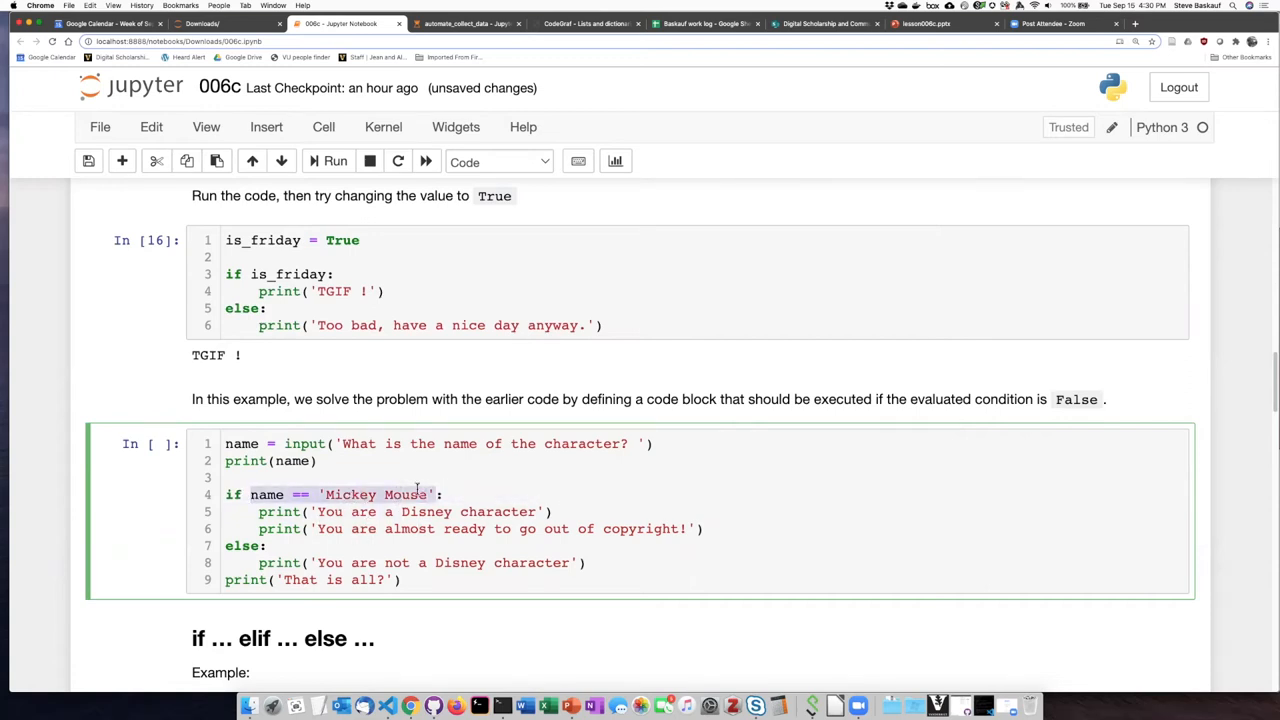
pyautogui.click(254, 545)
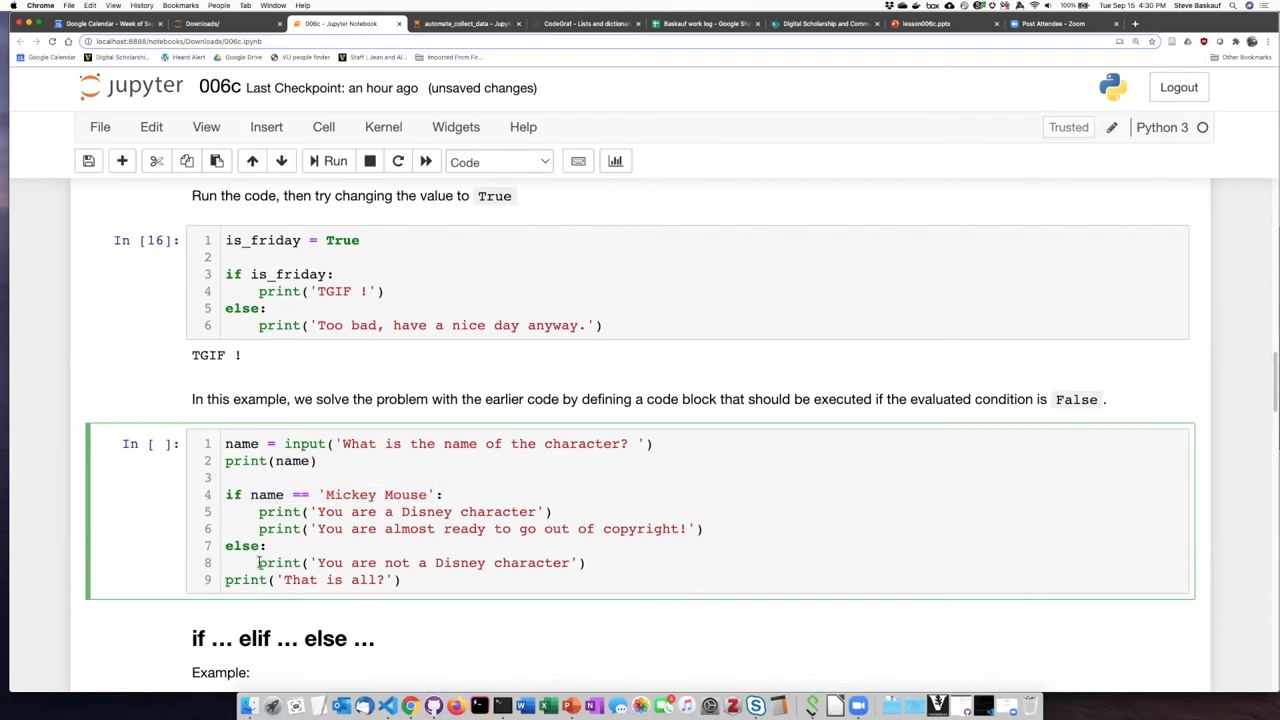
pyautogui.moveTo(258, 563); pyautogui.dragTo(588, 563)
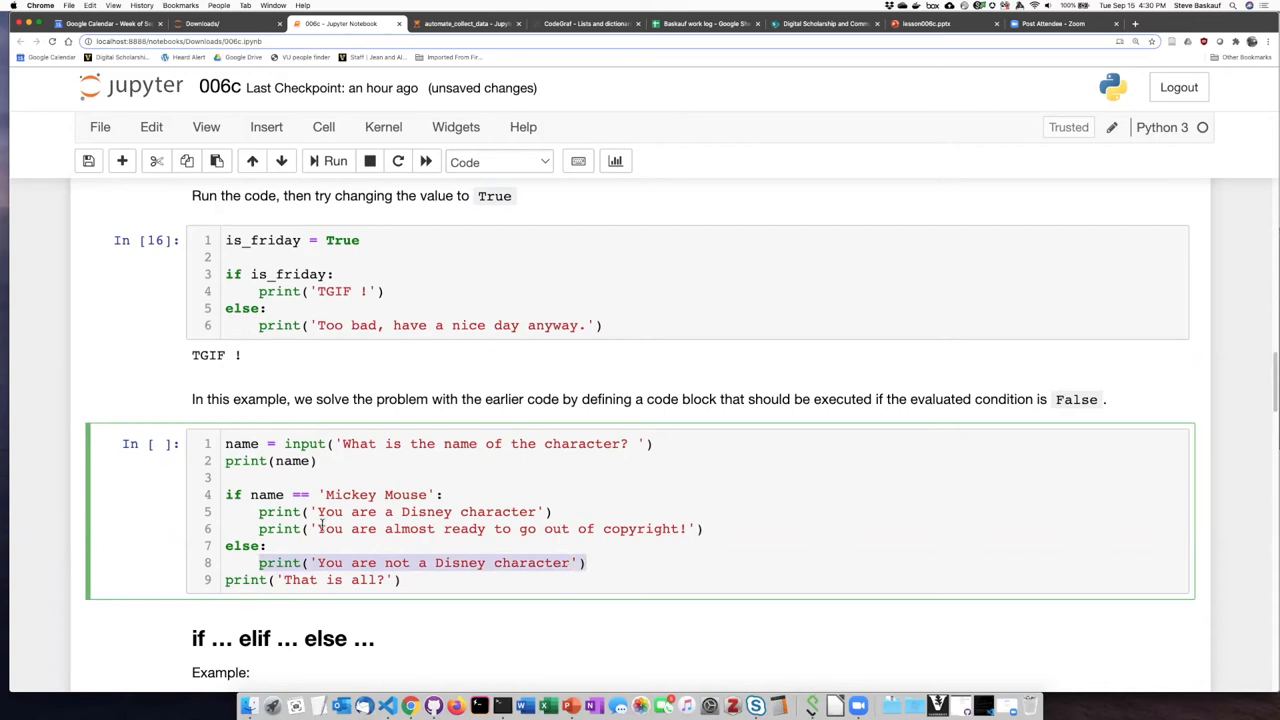
pyautogui.click(273, 546)
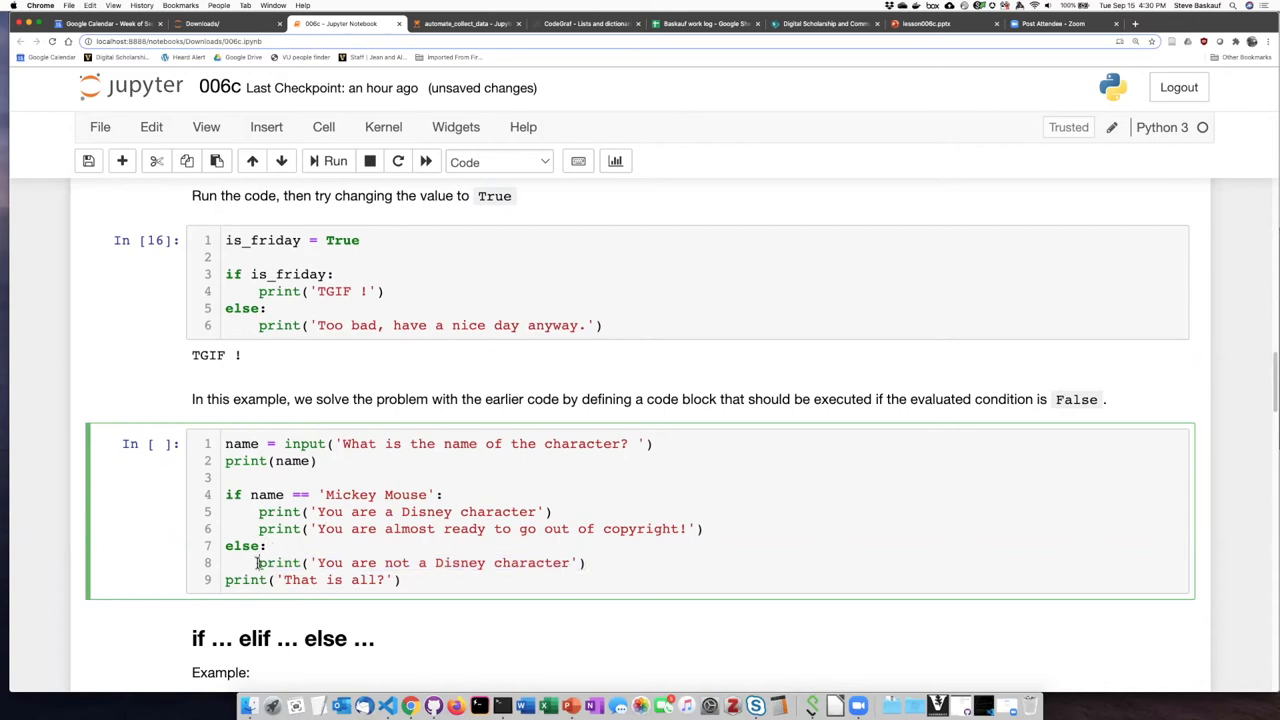
pyautogui.click(367, 529)
pyautogui.moveTo(237, 512); pyautogui.dragTo(229, 581)
pyautogui.moveTo(457, 589); pyautogui.dragTo(180, 581)
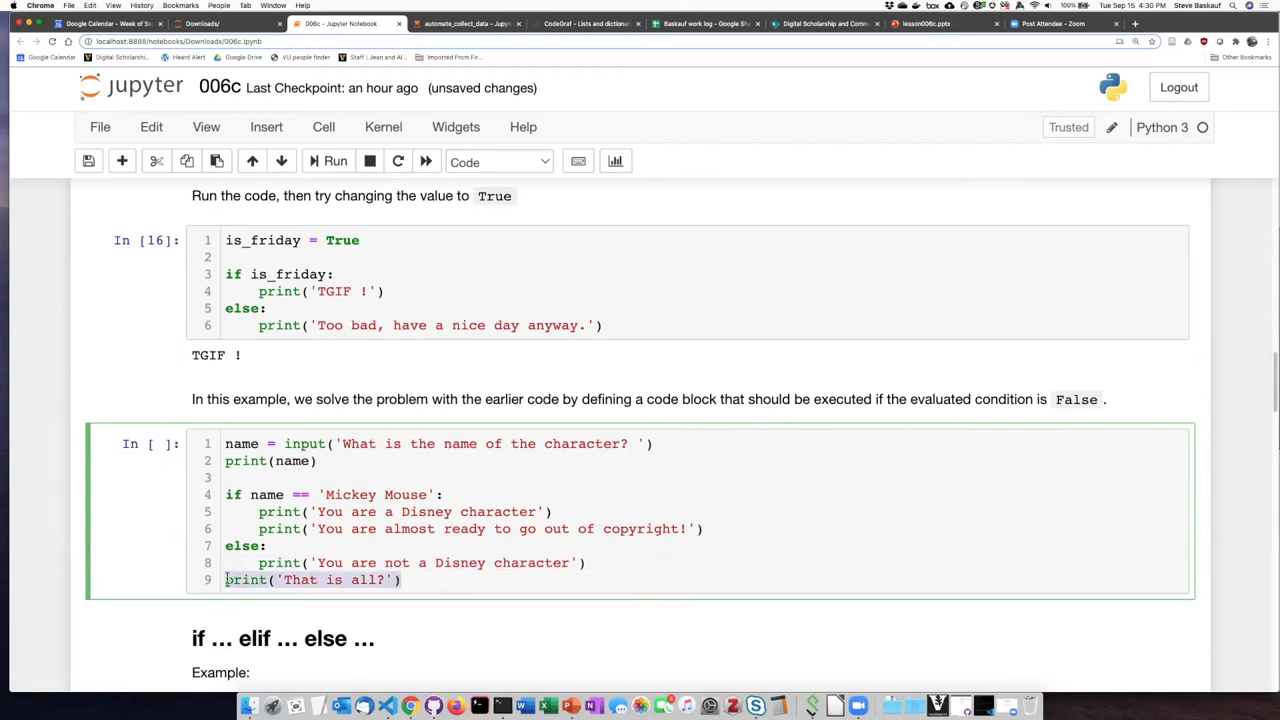
pyautogui.click(228, 578)
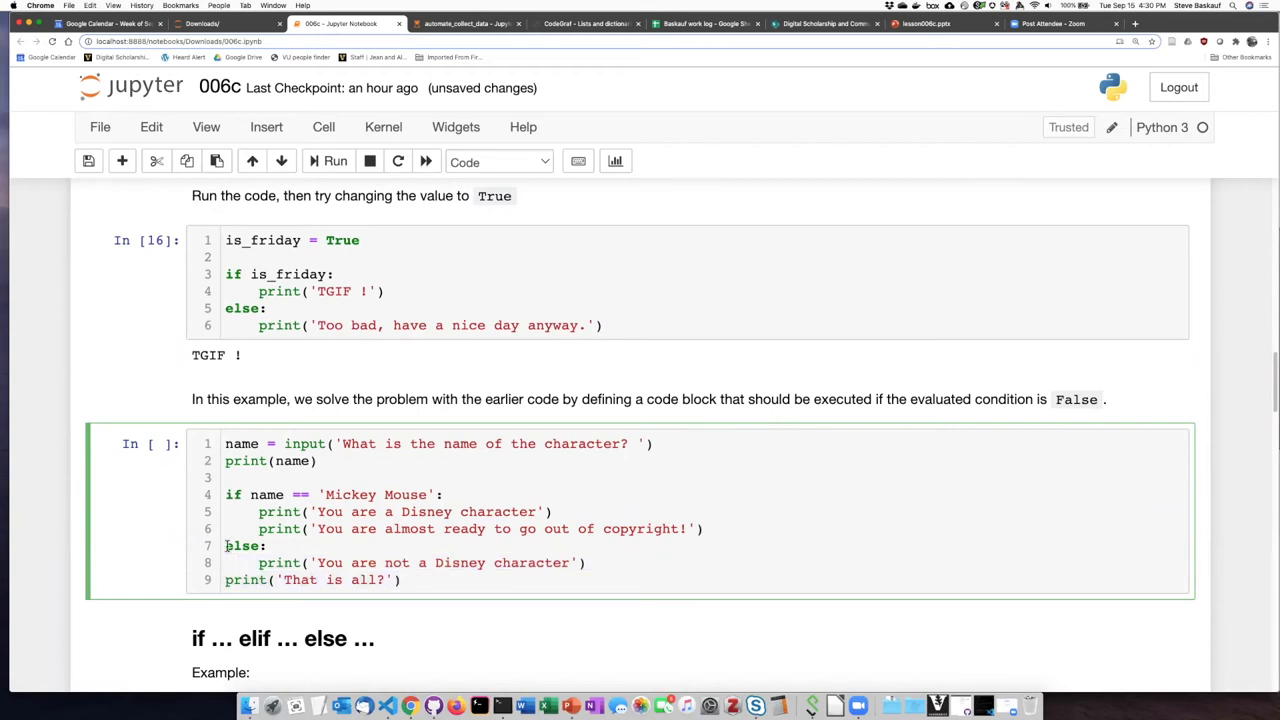
pyautogui.click(228, 545)
pyautogui.click(227, 501)
pyautogui.click(228, 546)
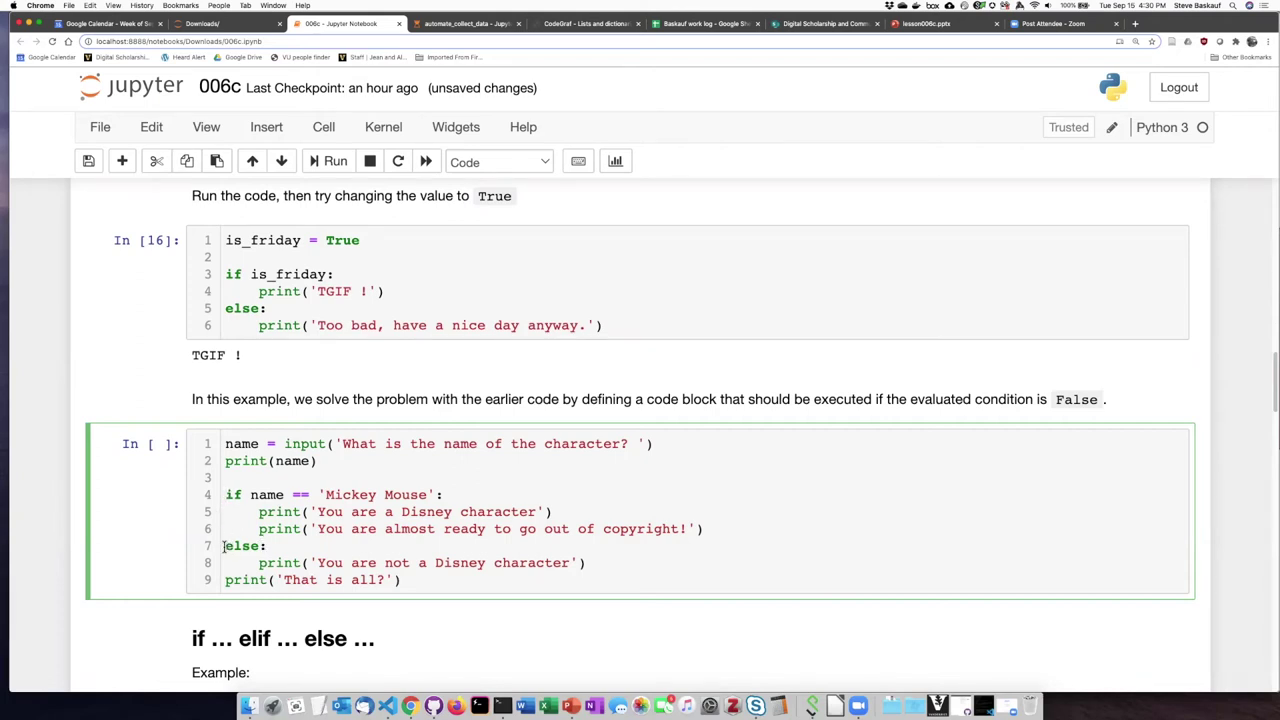
pyautogui.click(400, 480)
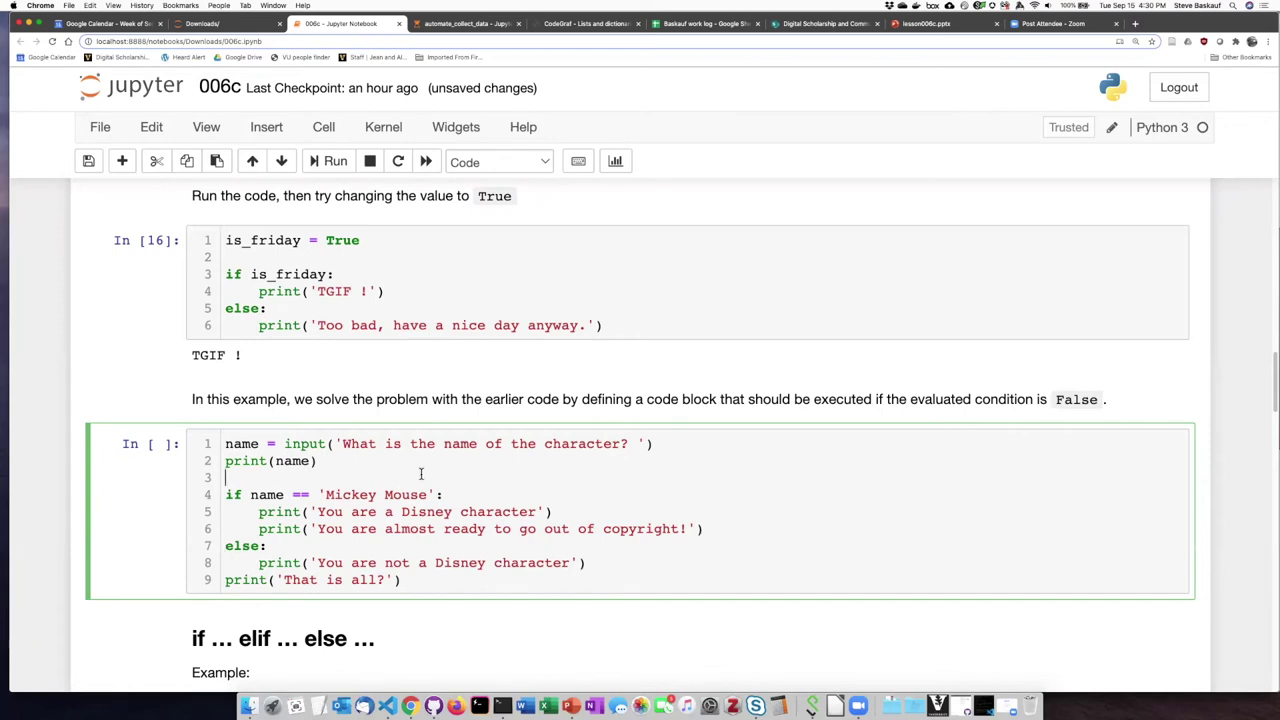
# - Run the character-name cell with Fred Flintstone, then start it again
pyautogui.click(337, 166)
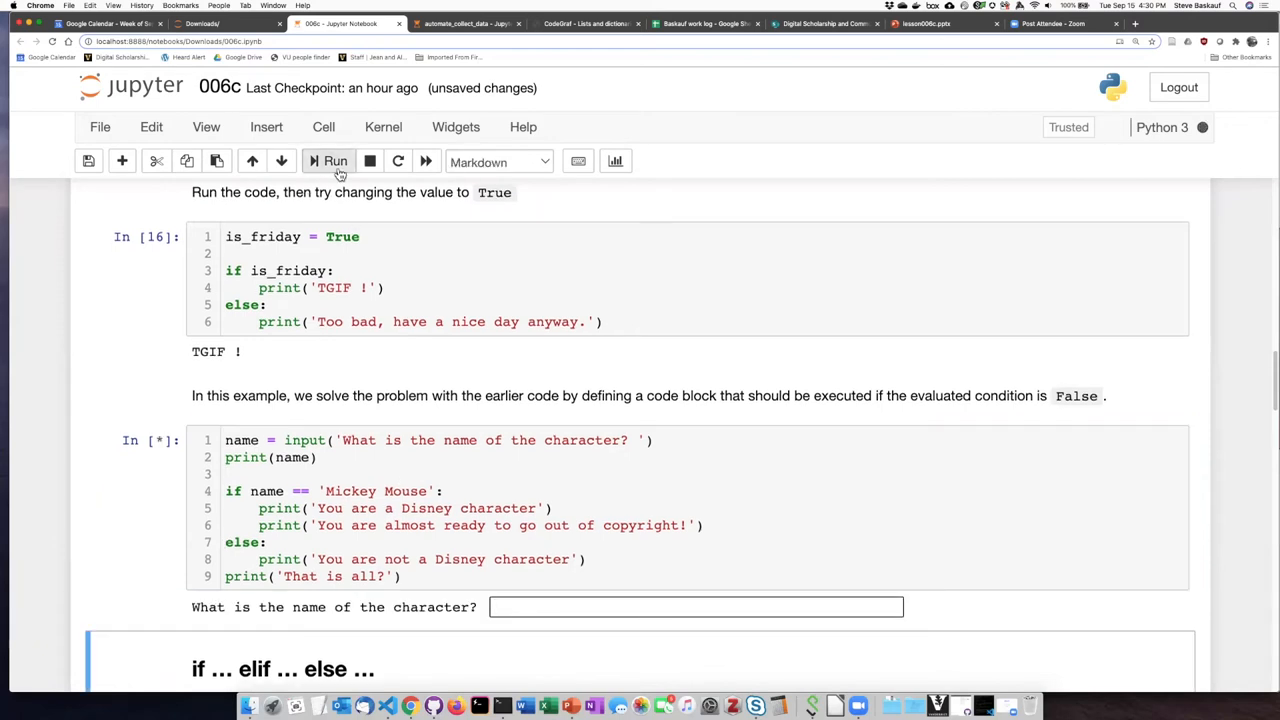
pyautogui.write('F')
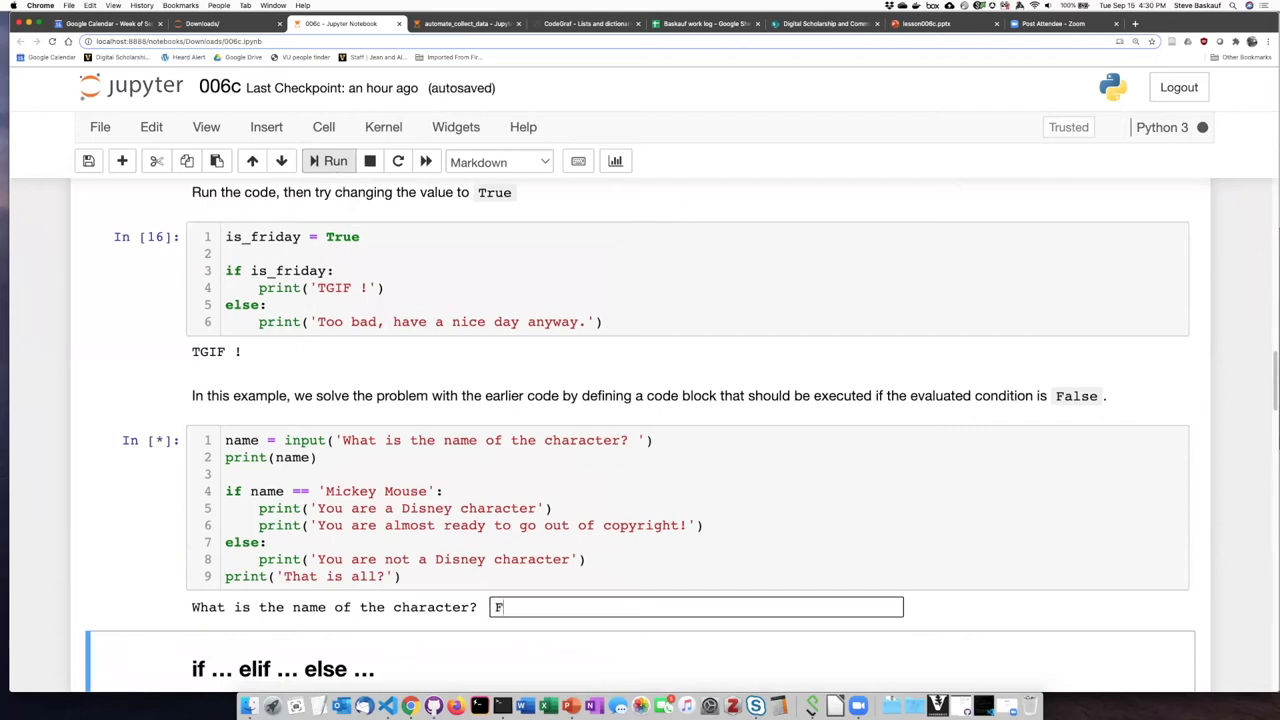
pyautogui.write('red Flint')
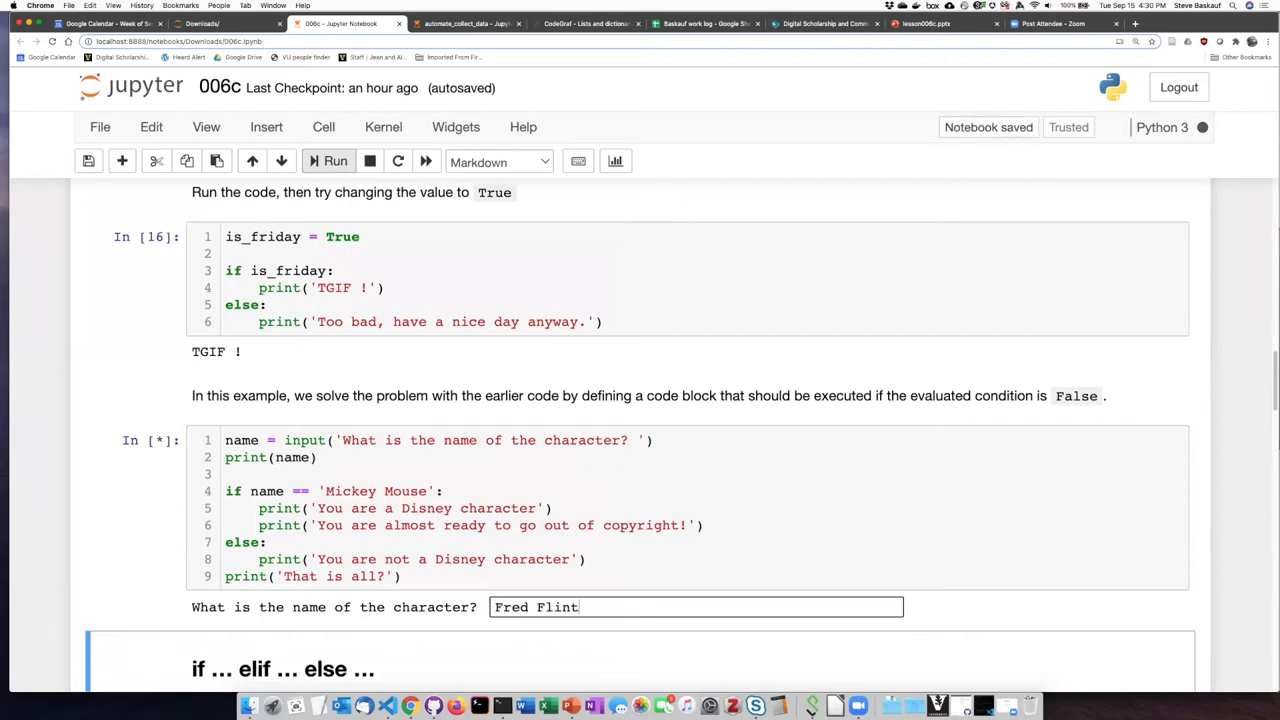
pyautogui.write('stone')
pyautogui.press('Return')
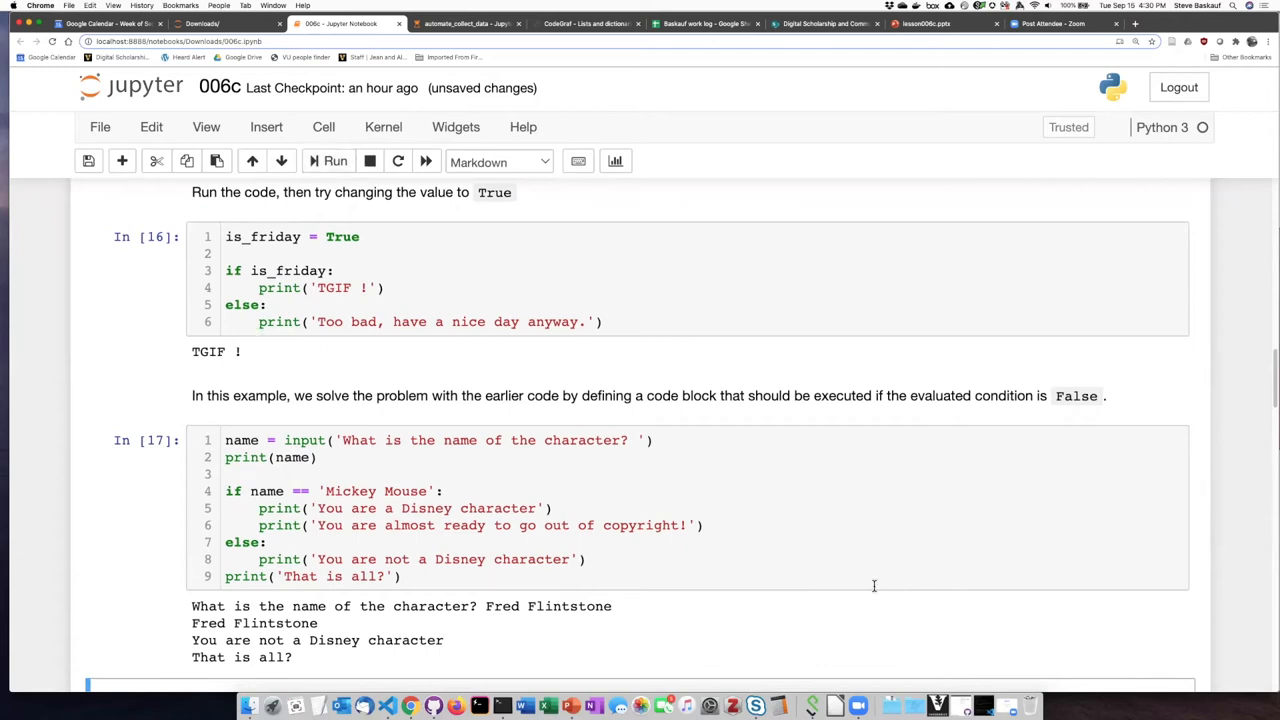
pyautogui.scroll(-1, 857, 582)
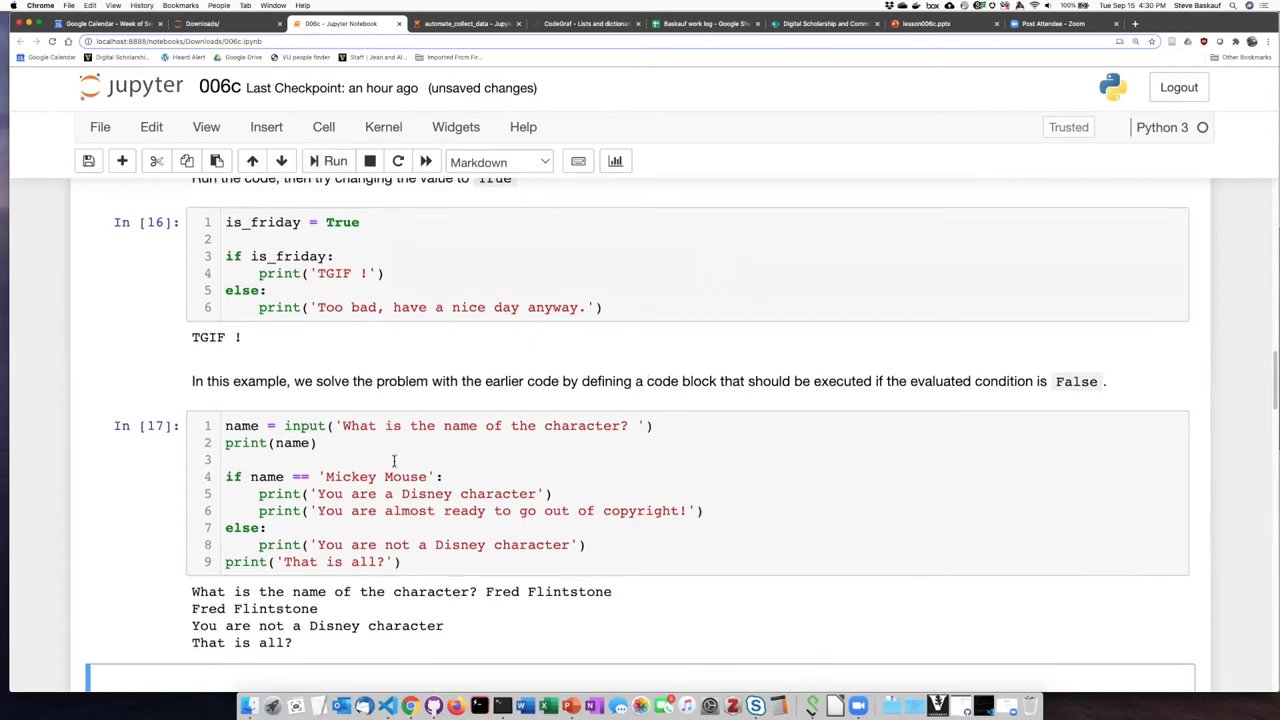
pyautogui.click(429, 514)
pyautogui.click(344, 164)
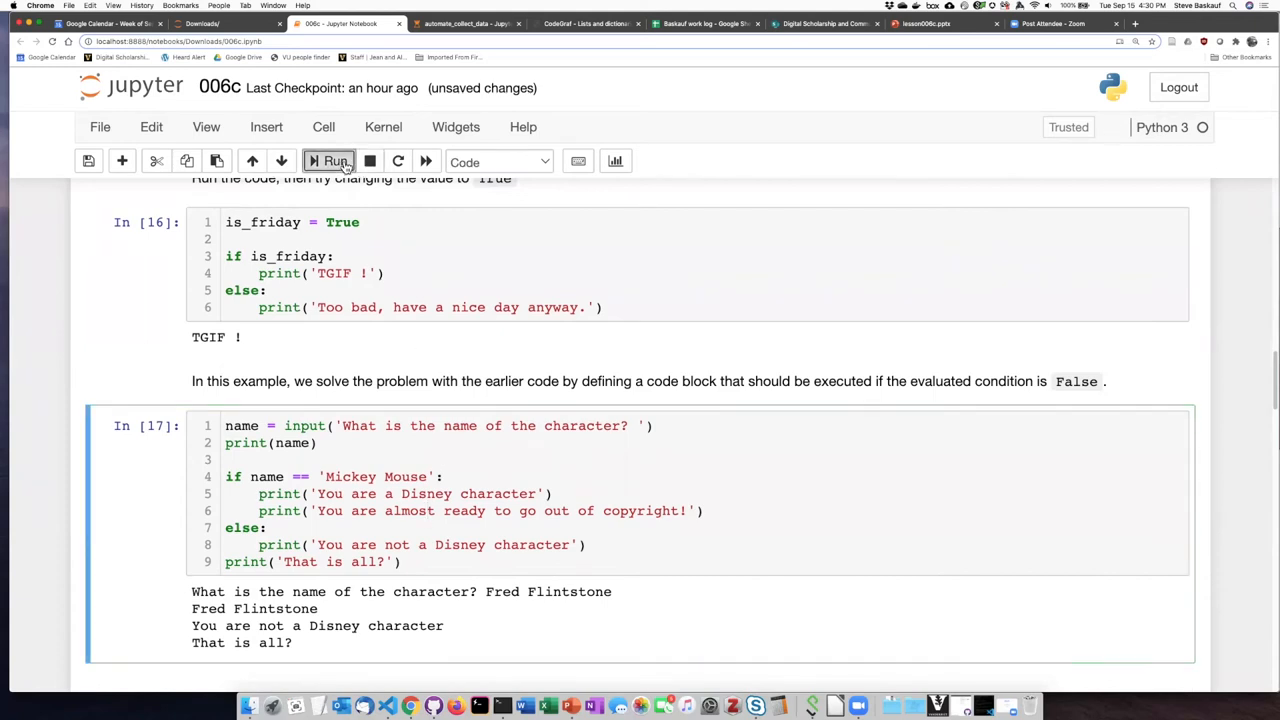
pyautogui.write('Mickey ')
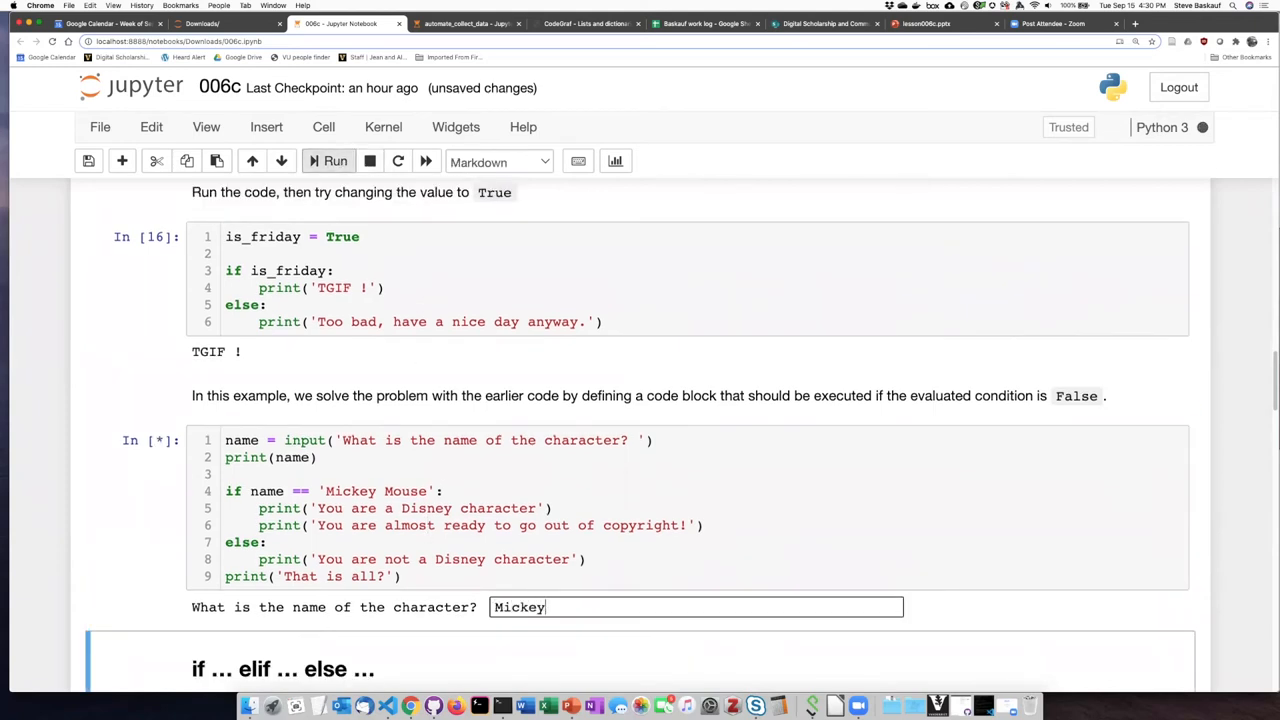
pyautogui.write('Mouse')
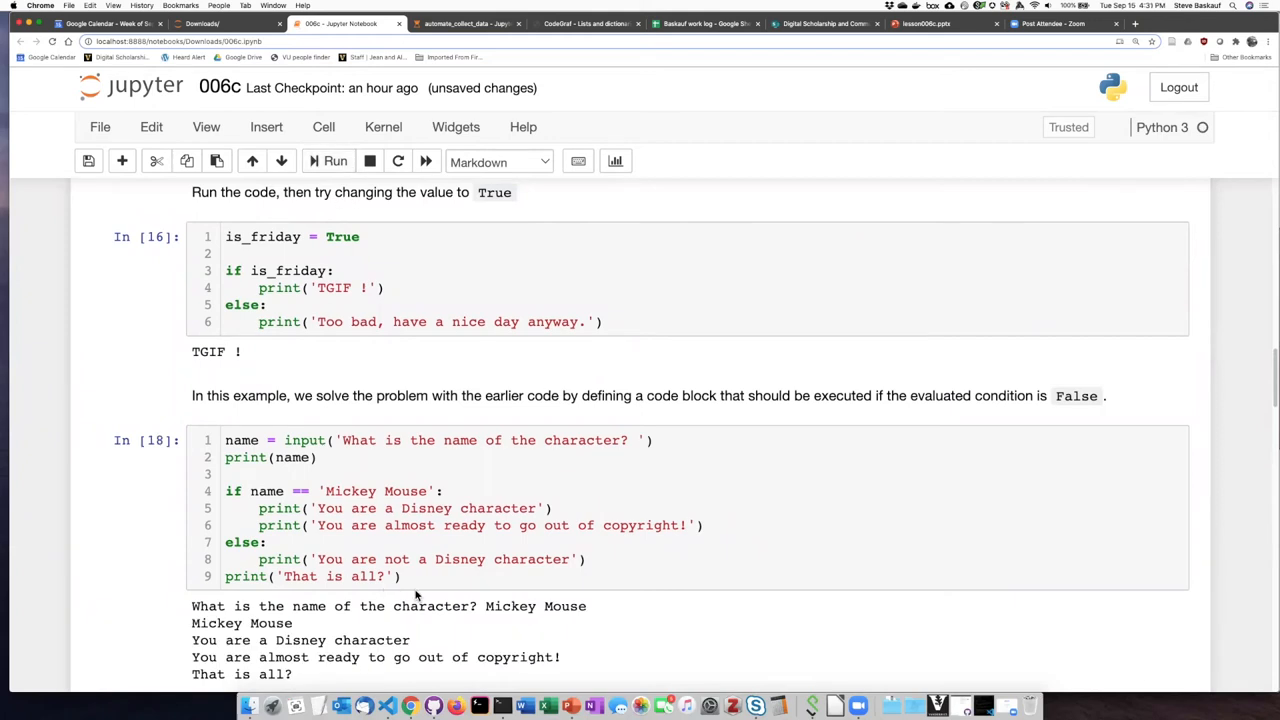
pyautogui.scroll(-1, 446, 600)
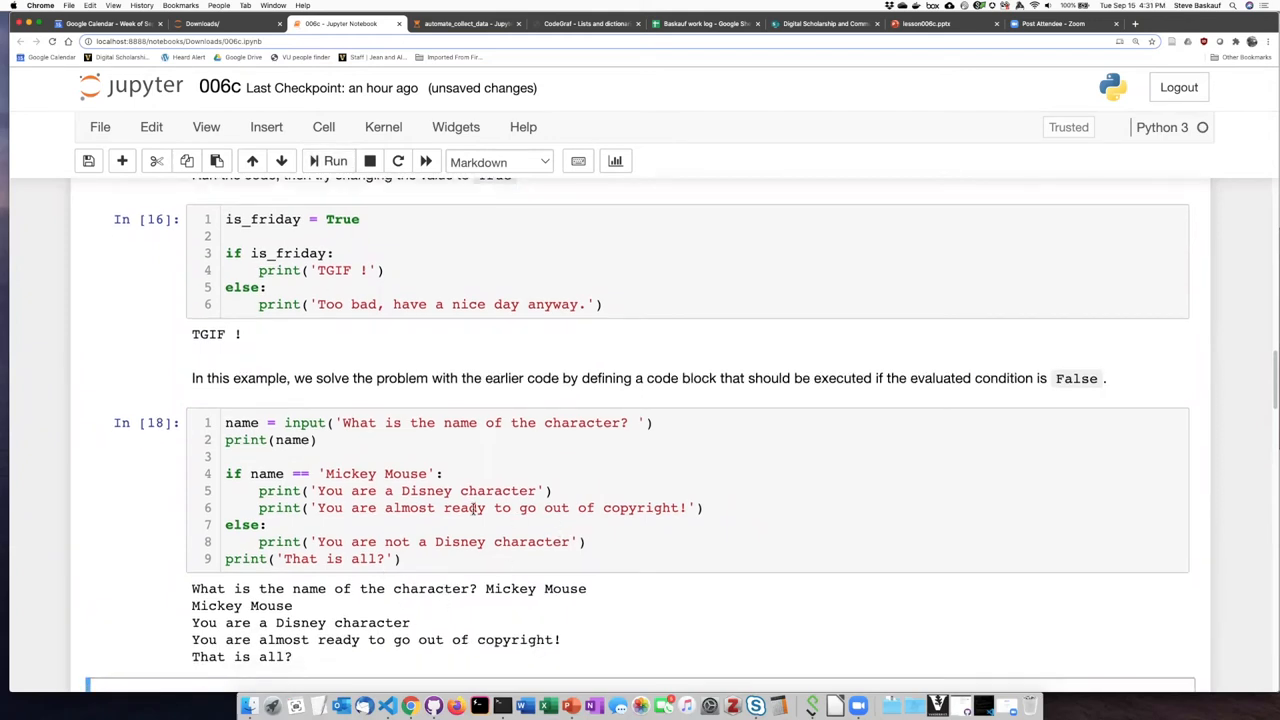
# - Run the if/else character cell with Pluto so it reports not a Disney character
pyautogui.click(417, 459)
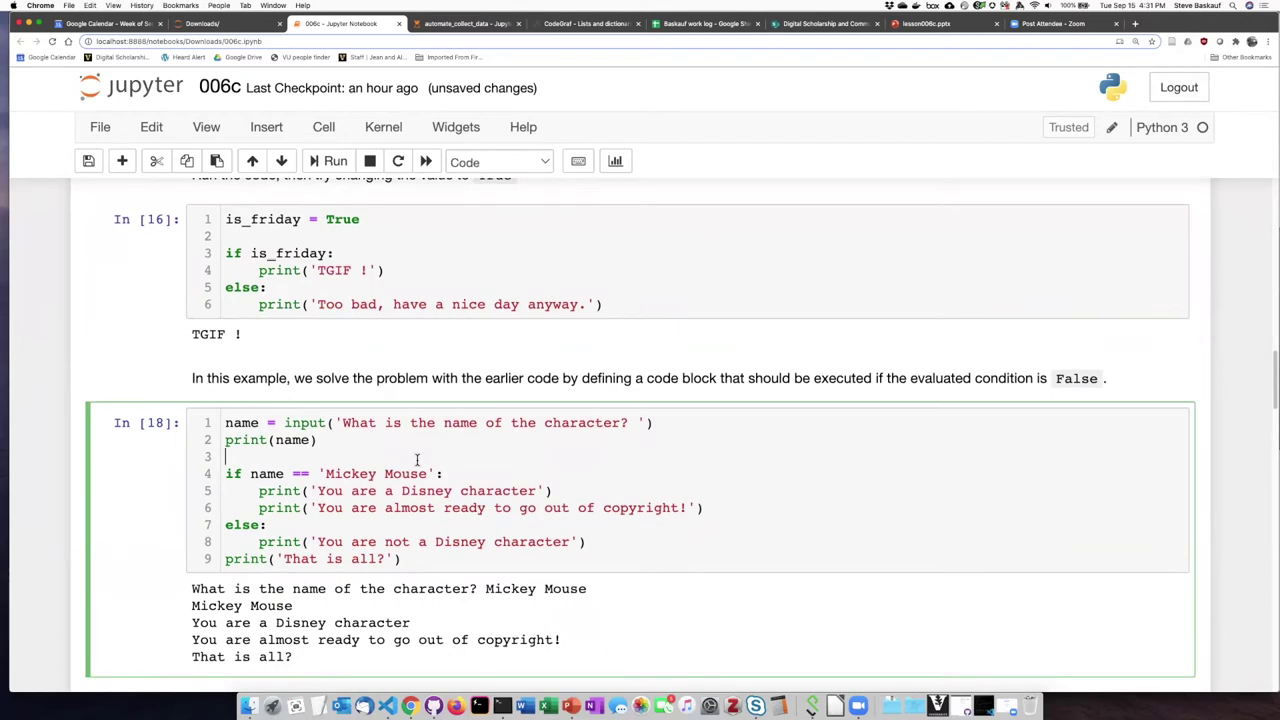
pyautogui.click(334, 161)
pyautogui.write('P')
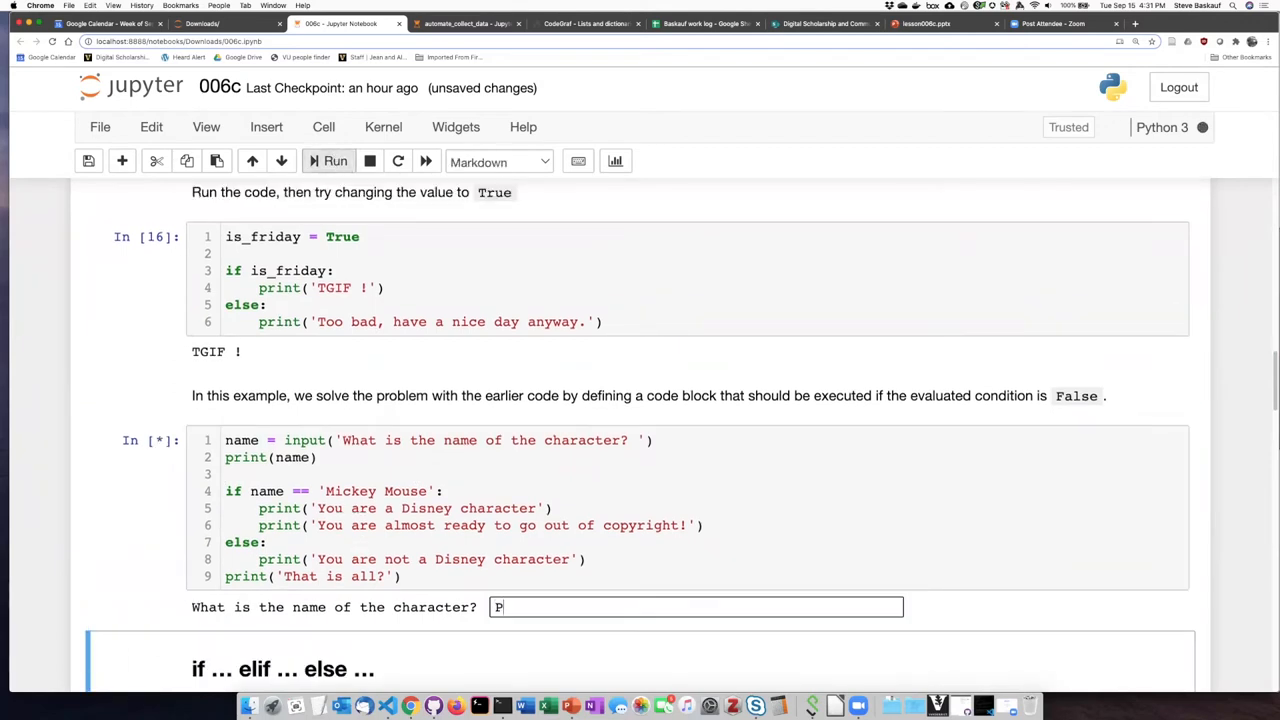
pyautogui.write('luto')
pyautogui.press('Return')
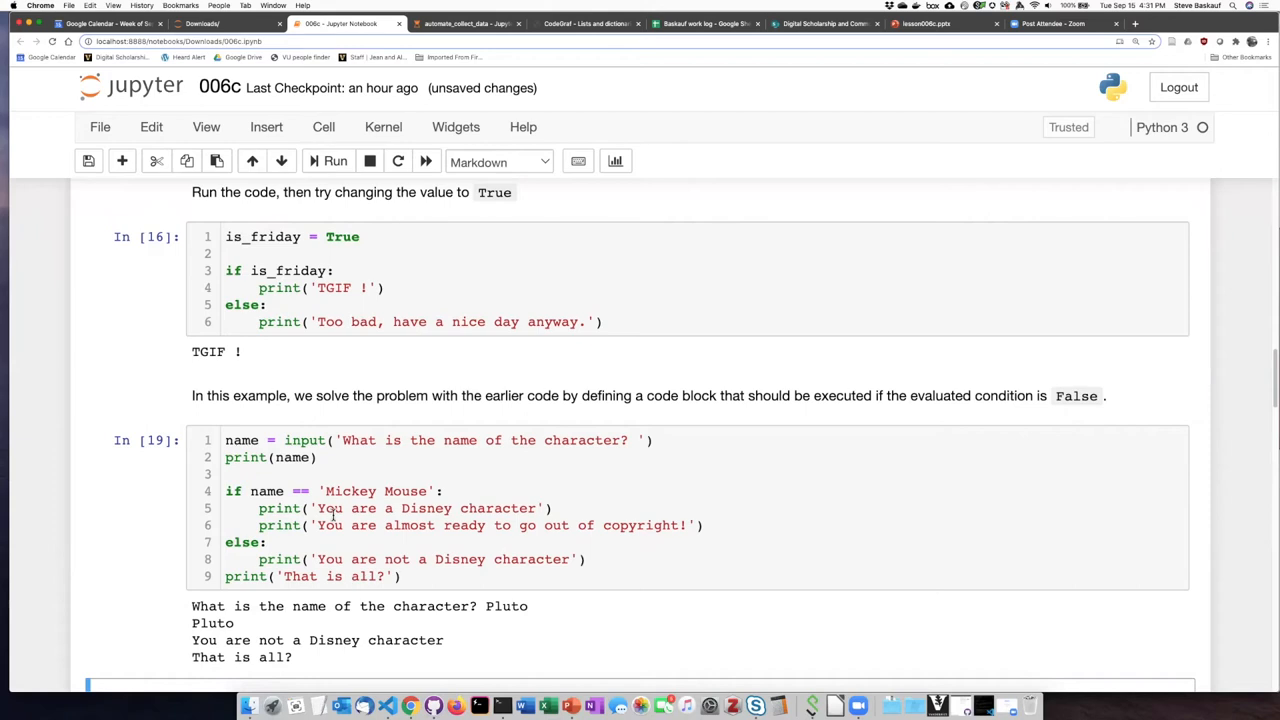
pyautogui.scroll(-2, 445, 515)
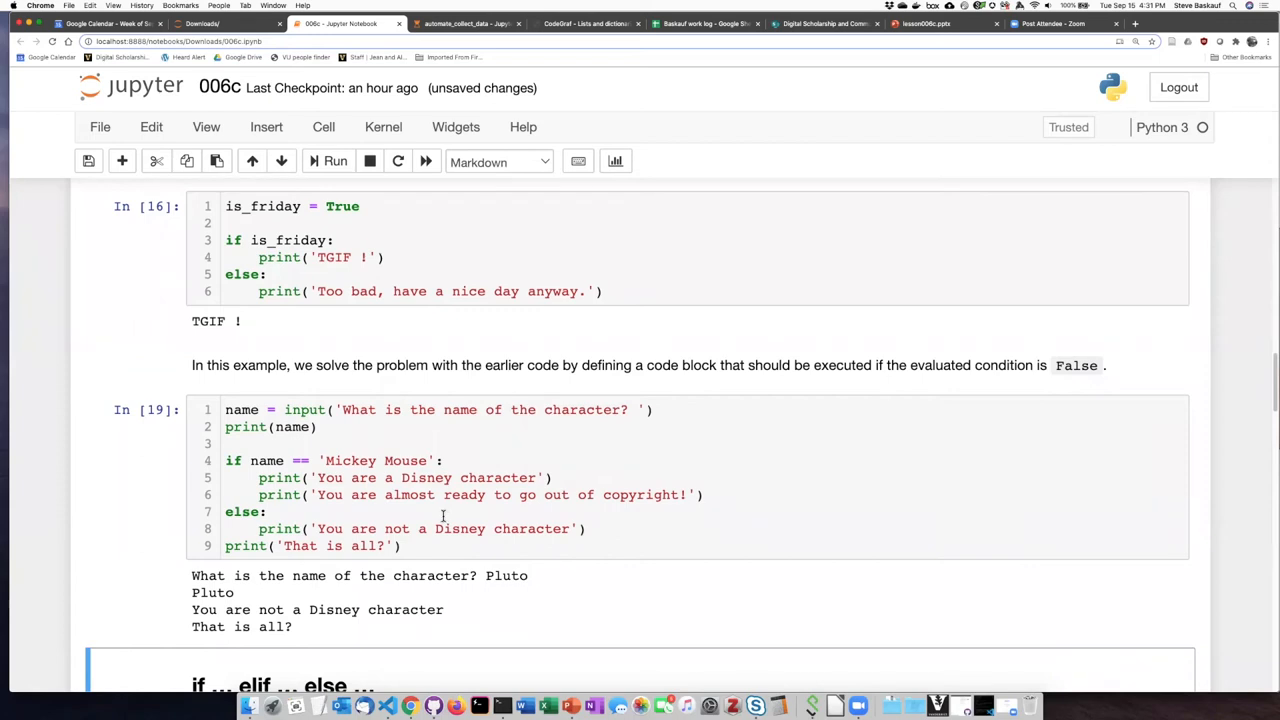
pyautogui.scroll(-2, 478, 505)
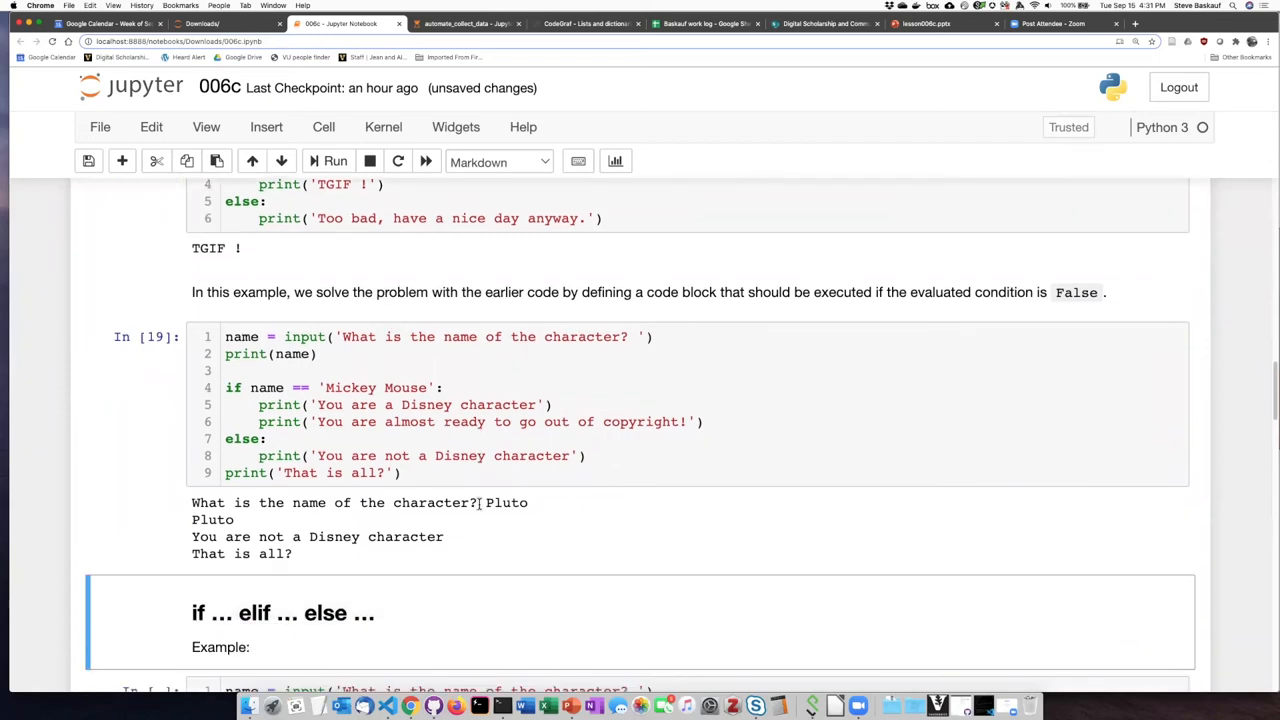
pyautogui.scroll(-2, 478, 505)
pyautogui.scroll(-2, 479, 509)
pyautogui.scroll(-1, 479, 509)
pyautogui.scroll(-2, 479, 509)
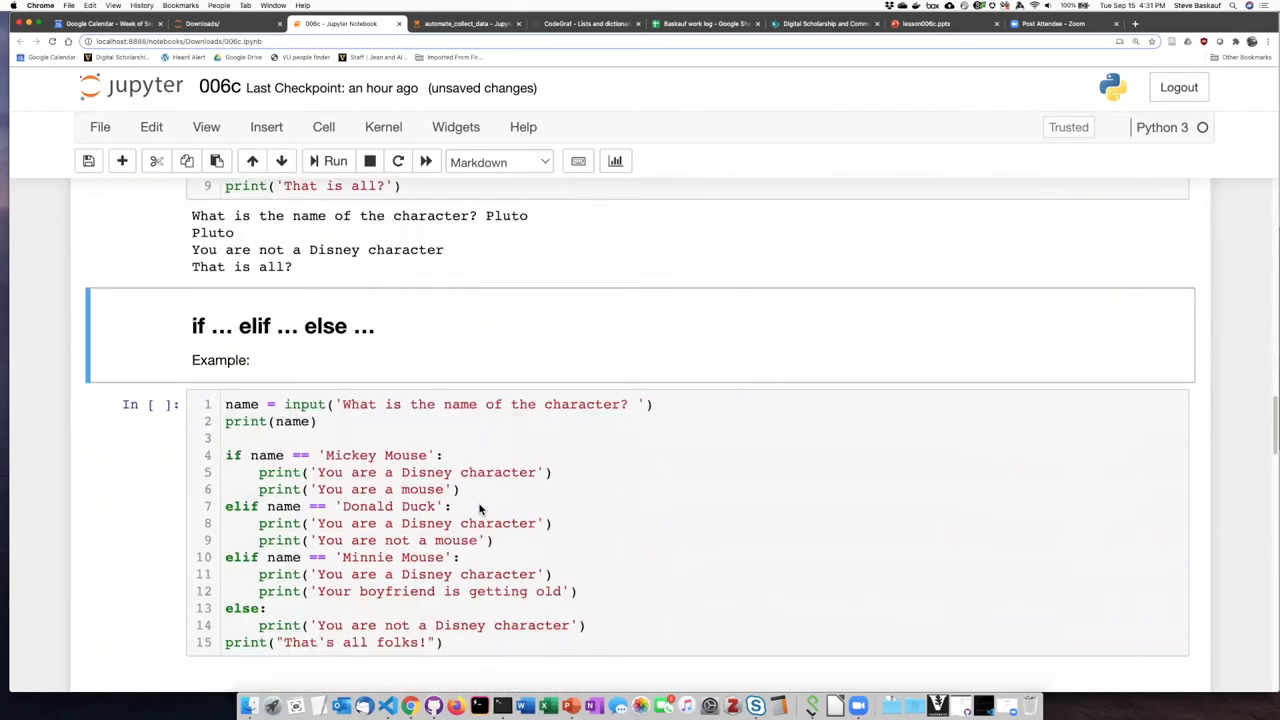
pyautogui.scroll(-1, 479, 507)
pyautogui.scroll(-1, 479, 505)
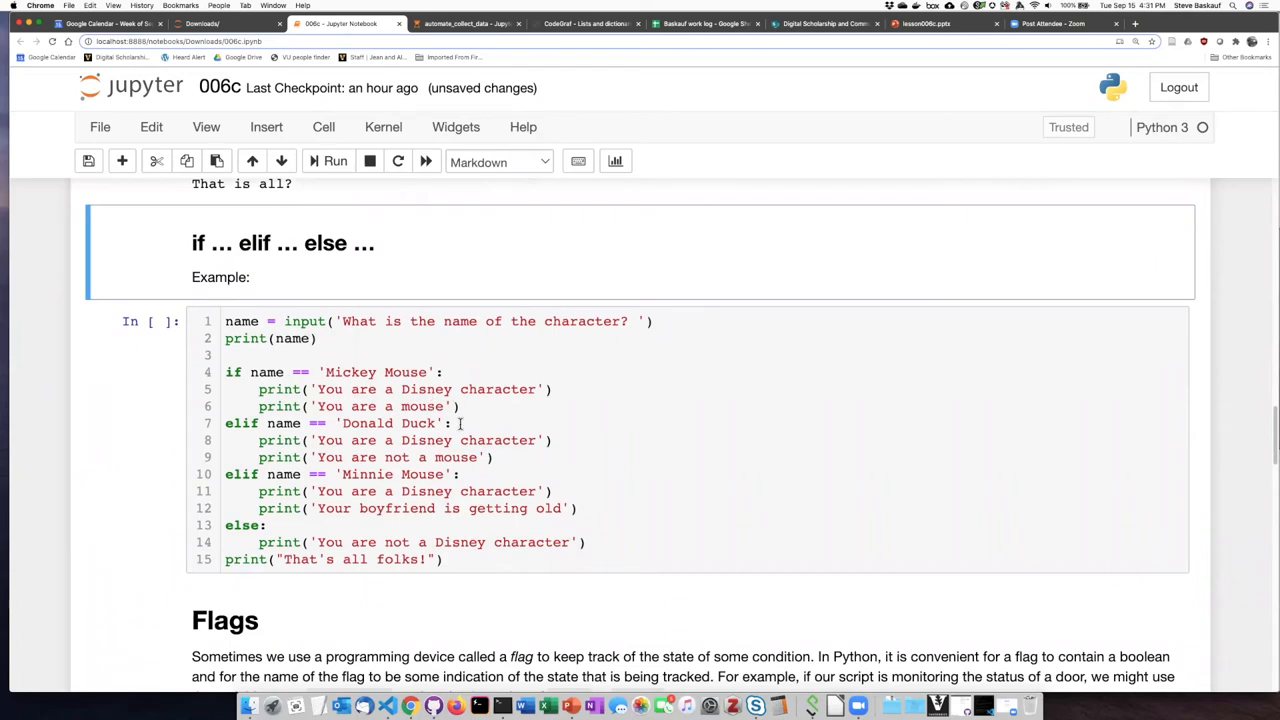
# - Highlight the Mickey Mouse if condition and the Donald Duck elif comparison in turn
pyautogui.tripleClick(226, 375)
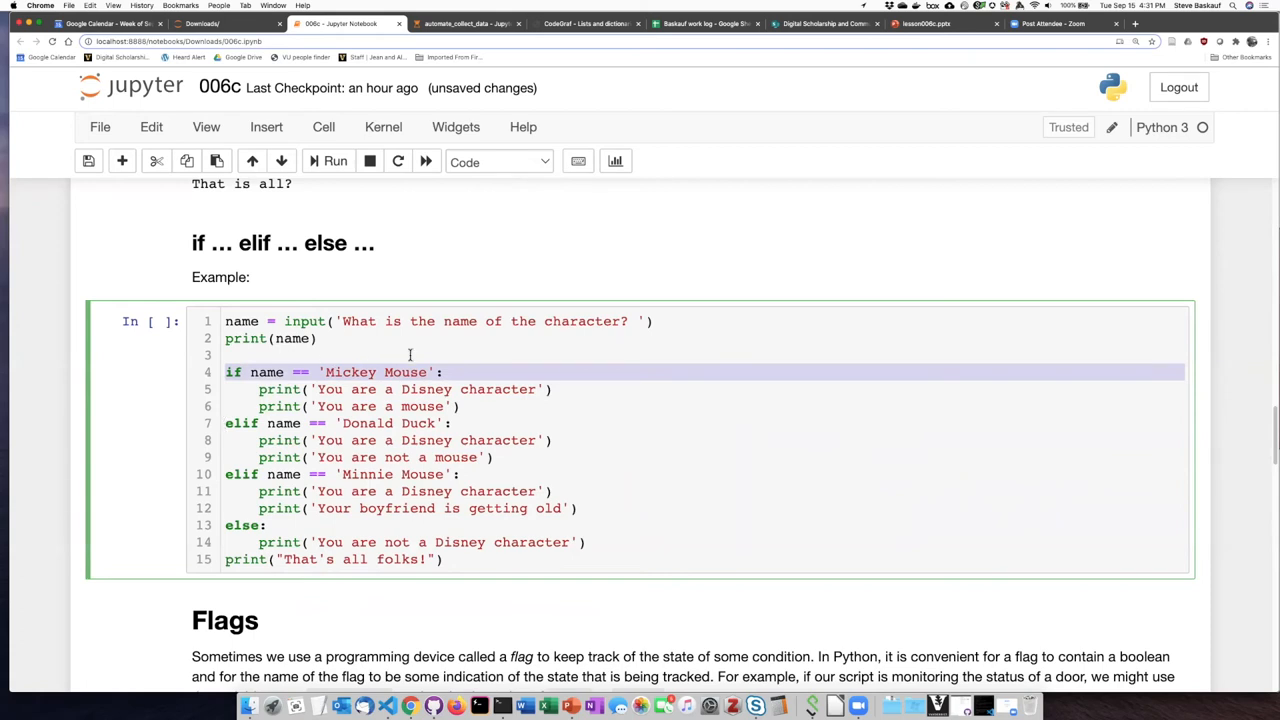
pyautogui.click(469, 368)
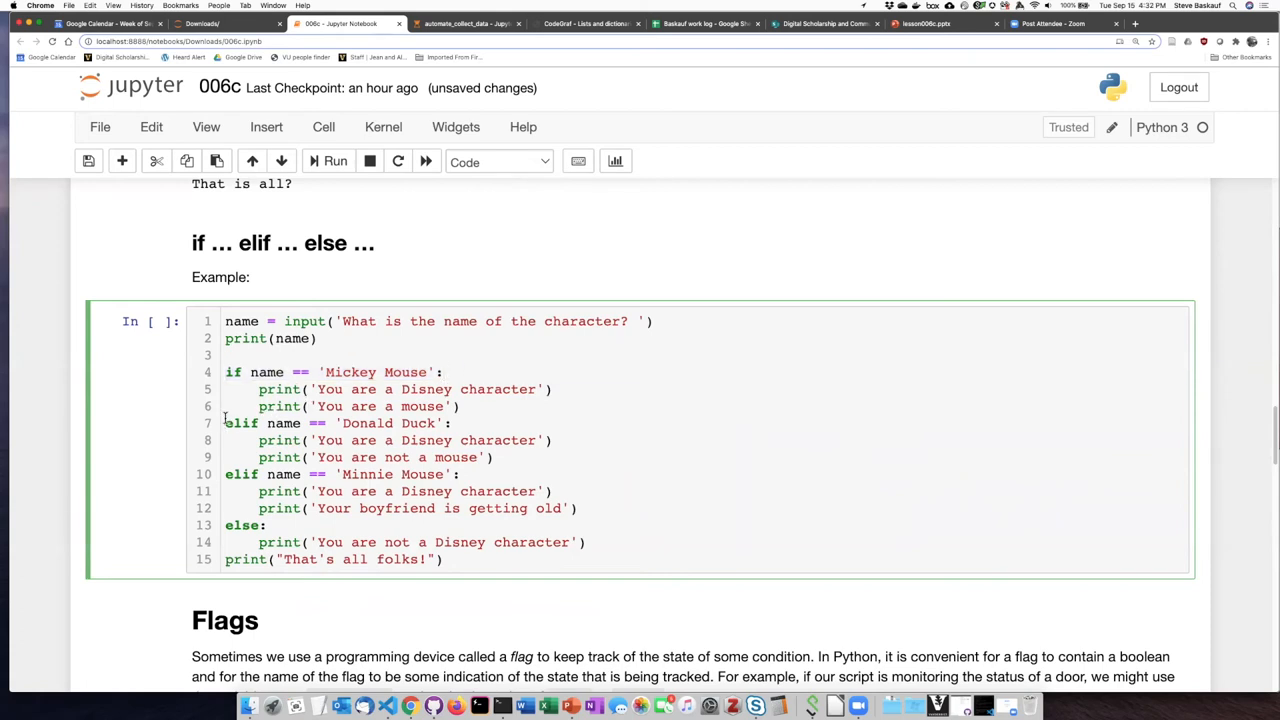
pyautogui.moveTo(226, 424); pyautogui.dragTo(225, 440)
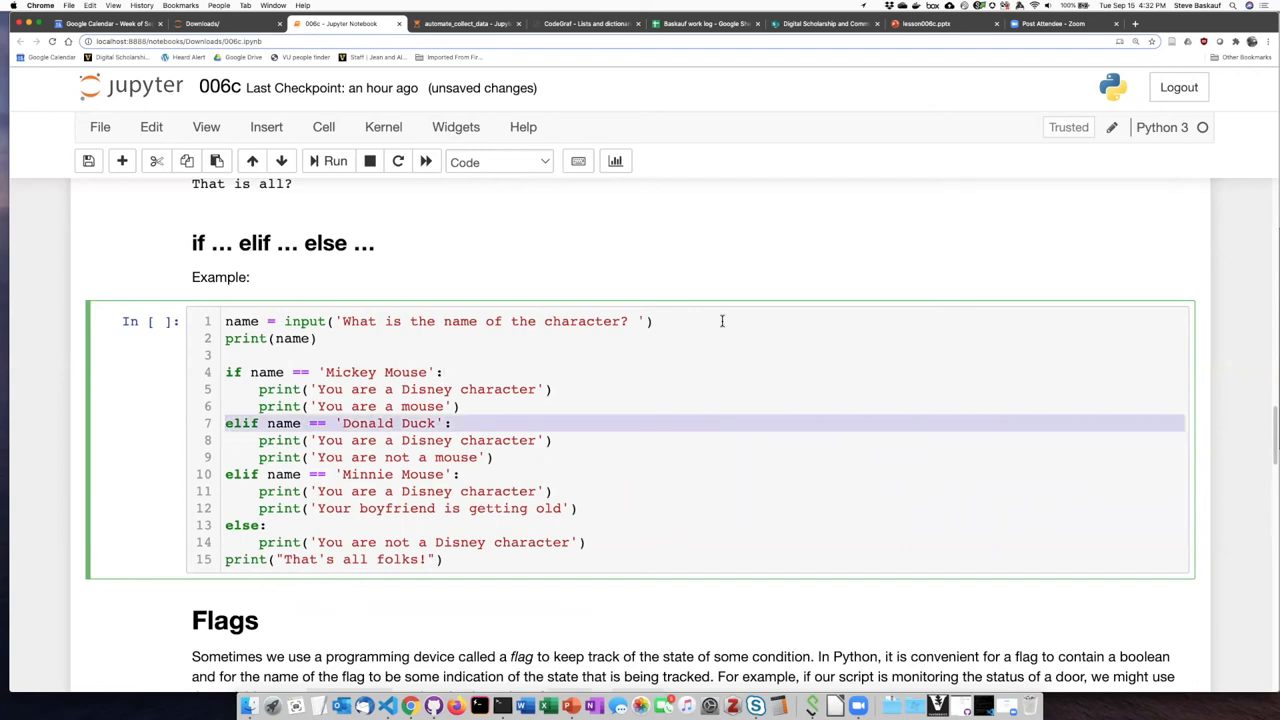
pyautogui.click(272, 423)
pyautogui.moveTo(271, 423); pyautogui.dragTo(420, 423)
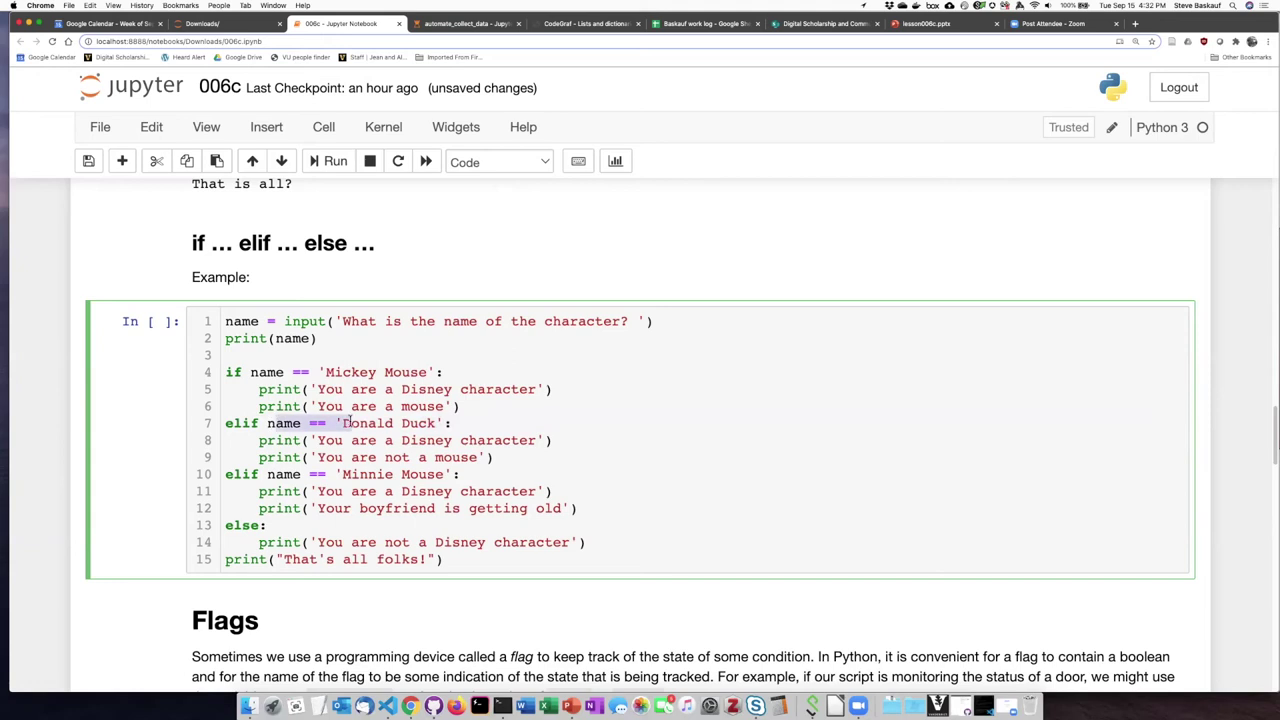
pyautogui.click(420, 423)
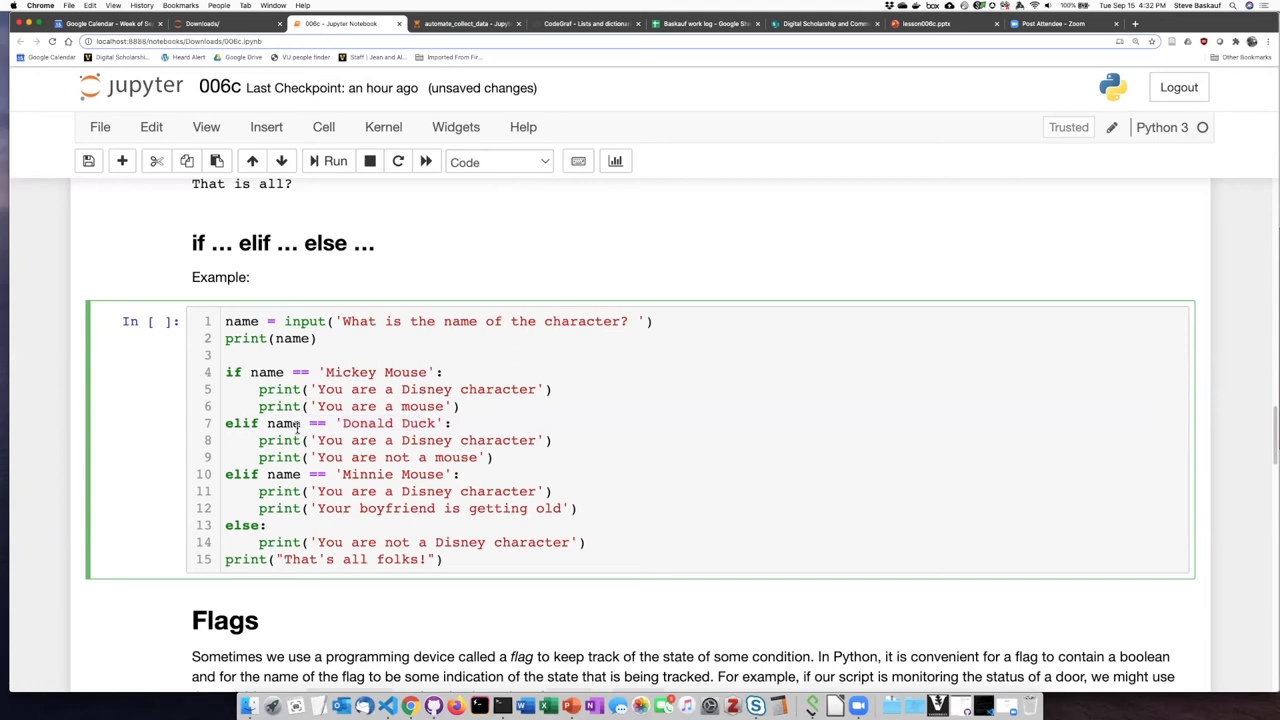
# - Highlight the Minnie Mouse elif line and the else line in turn
pyautogui.tripleClick(222, 476)
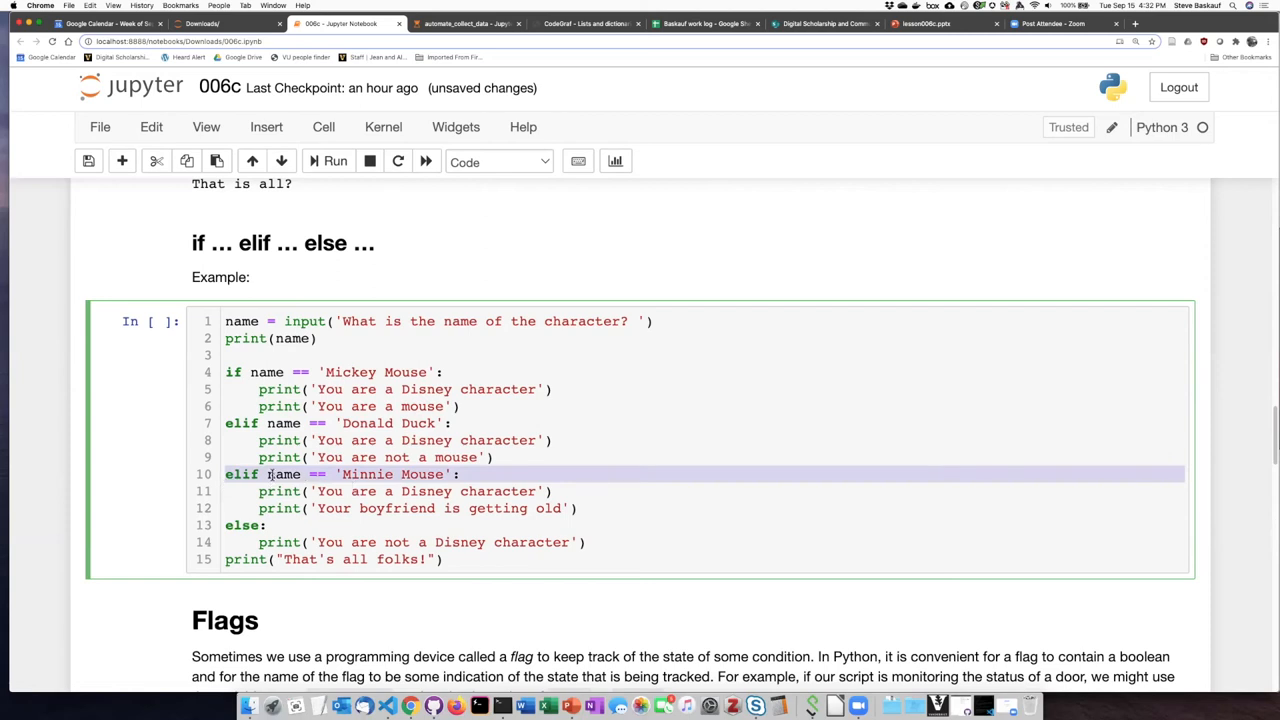
pyautogui.click(360, 474)
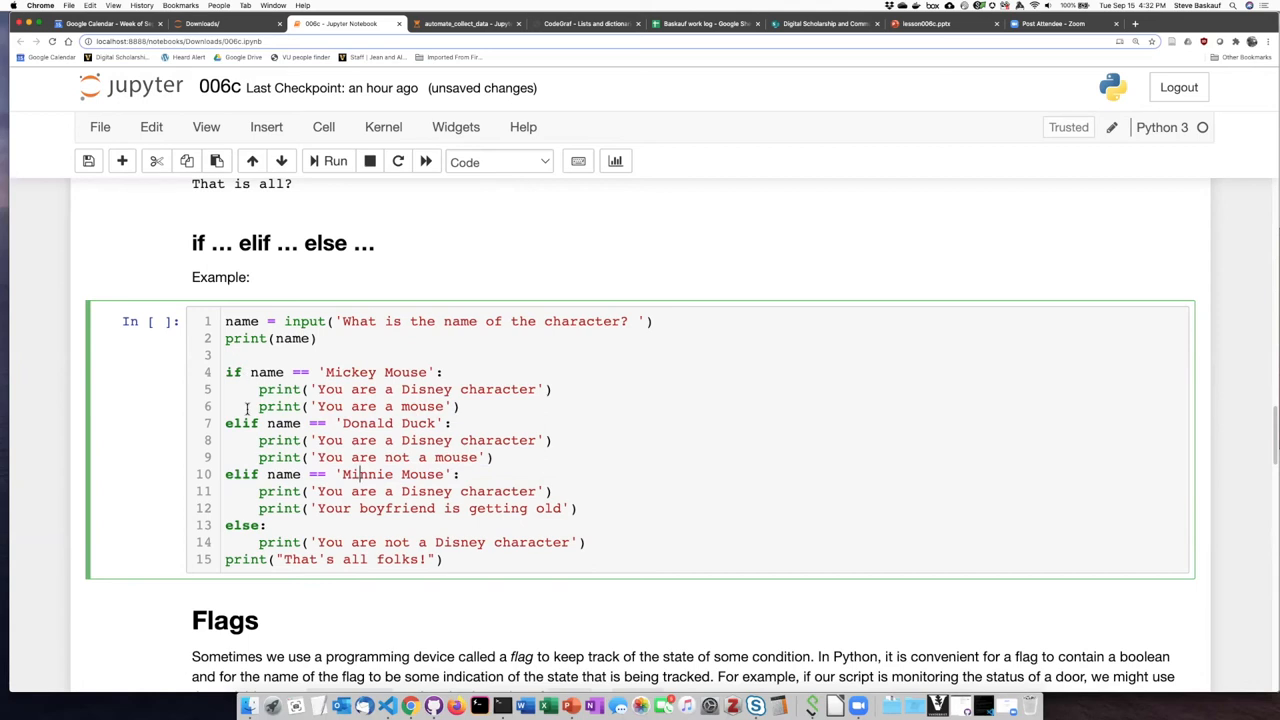
pyautogui.tripleClick(222, 526)
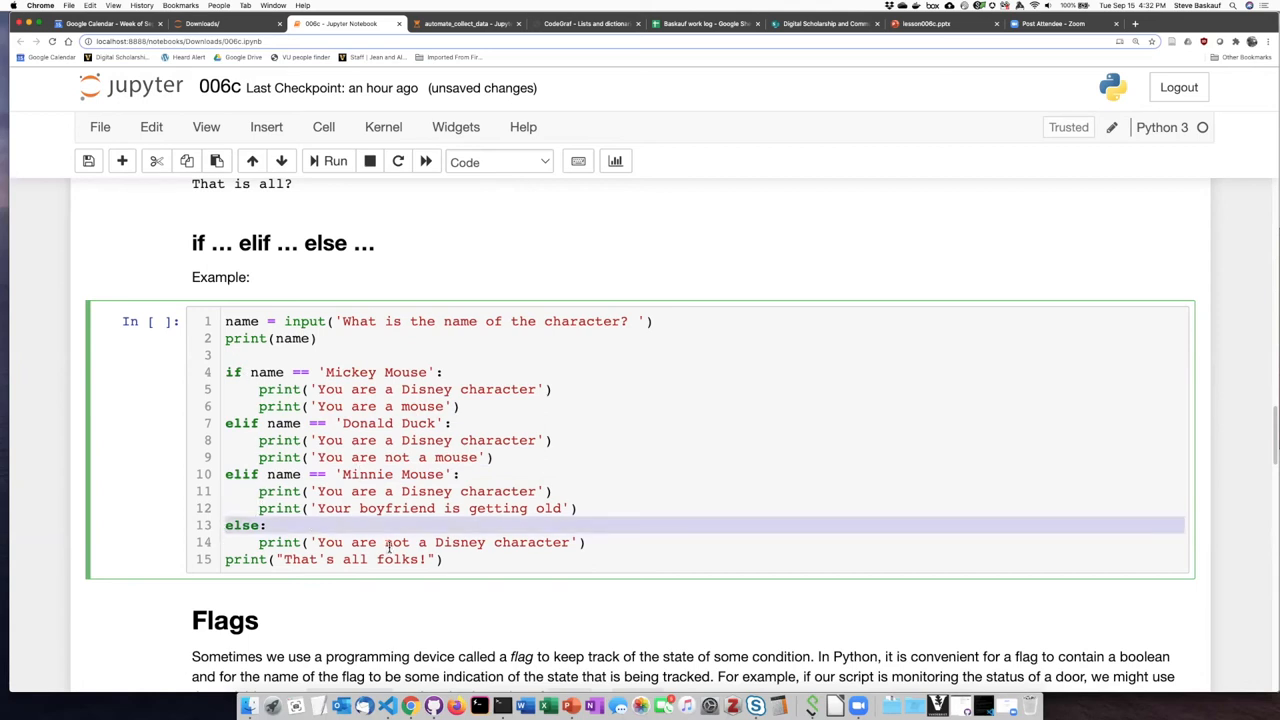
pyautogui.click(262, 542)
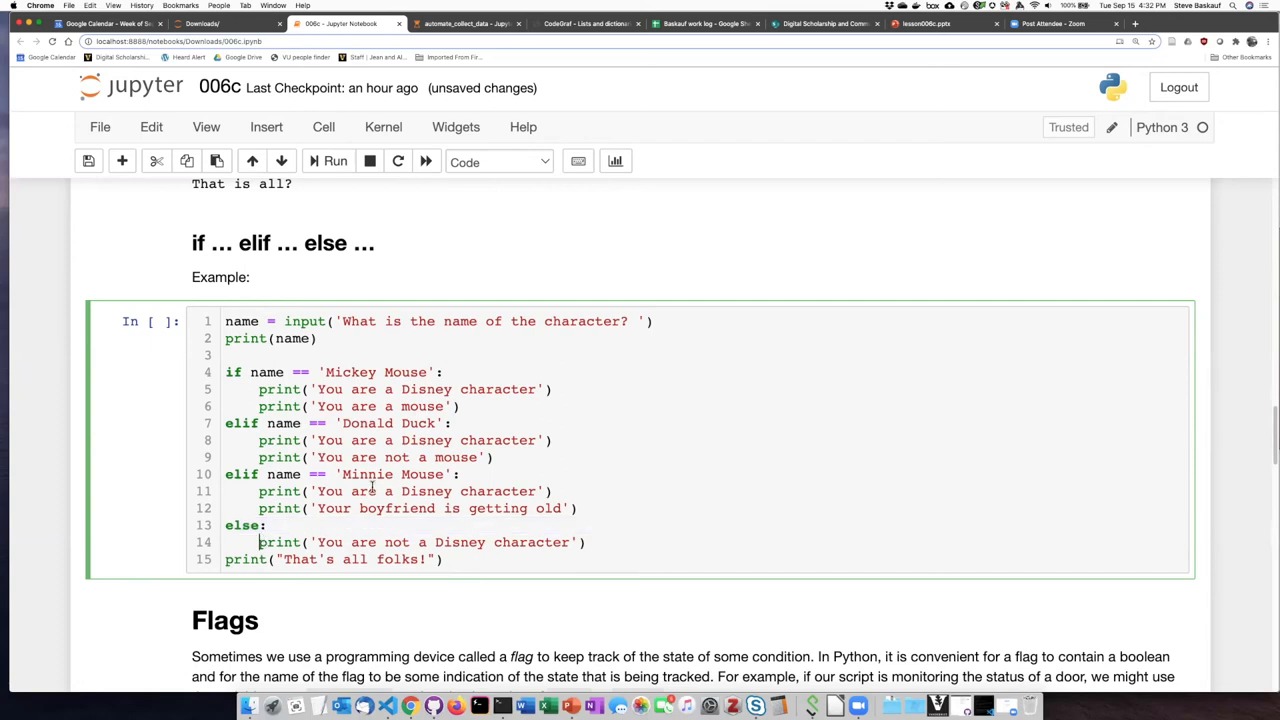
# - Run the if/elif/else cell with Minnie Mouse, pointing out 'boyfriend' in its branch
pyautogui.click(332, 162)
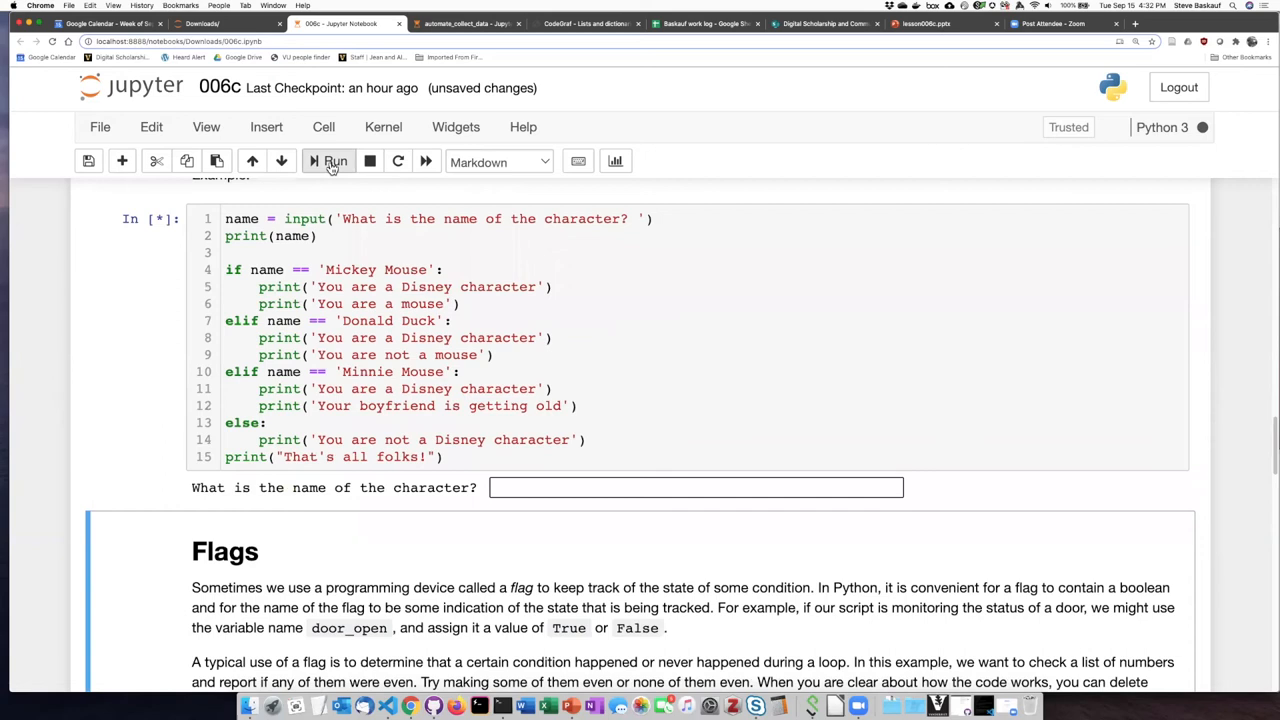
pyautogui.write('Minnie Mo')
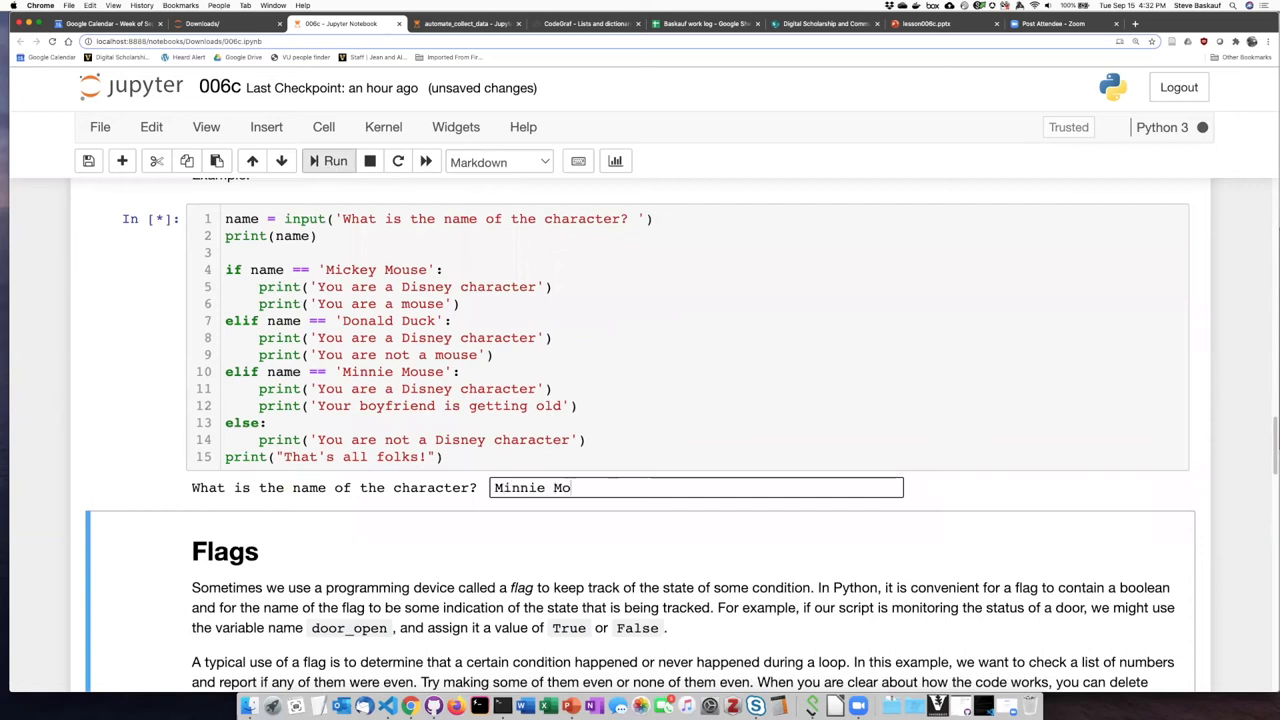
pyautogui.write('use')
pyautogui.press('Return')
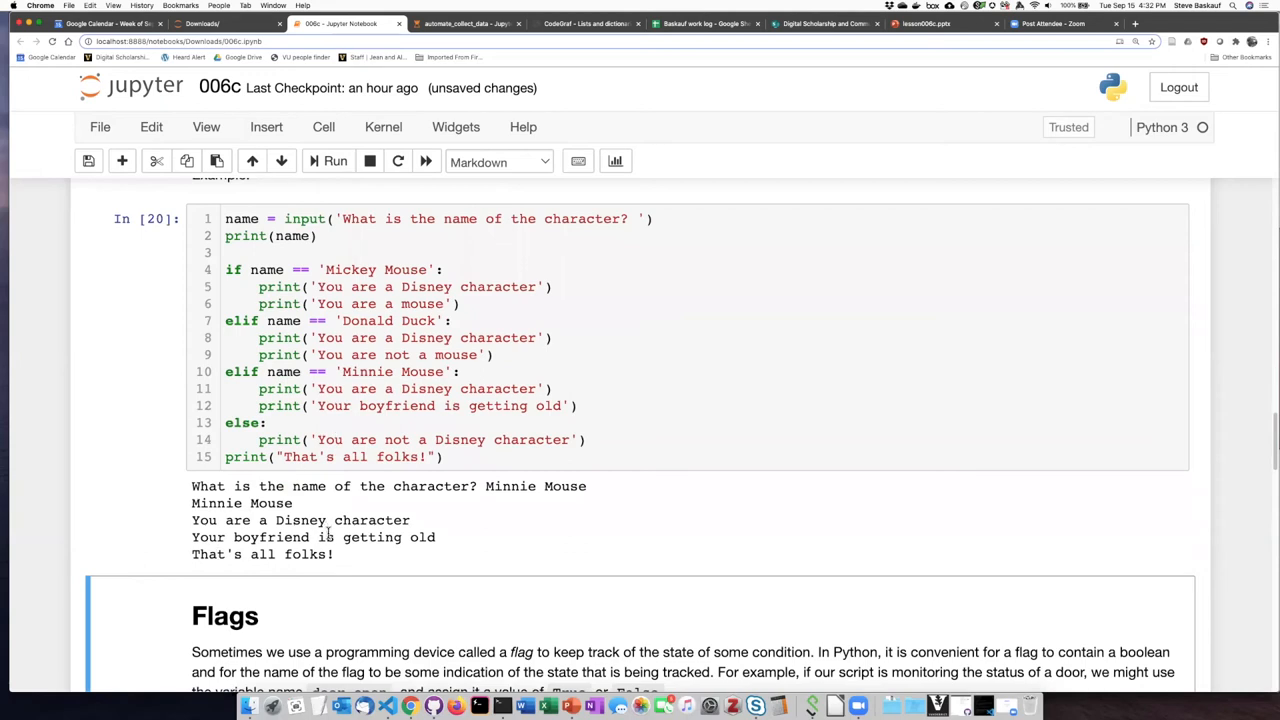
pyautogui.doubleClick(381, 397)
pyautogui.click(443, 357)
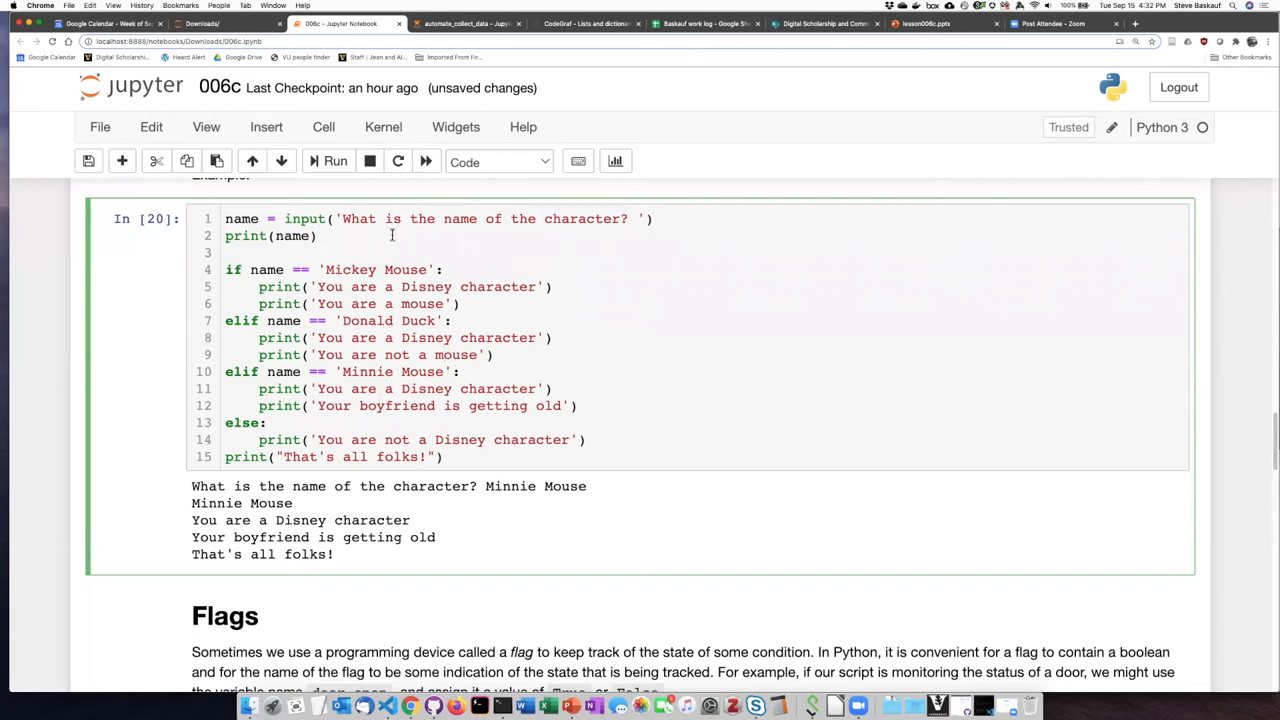
# - Rerun the cell with Donald Duck, then with Wall-E as the character name
pyautogui.click(329, 161)
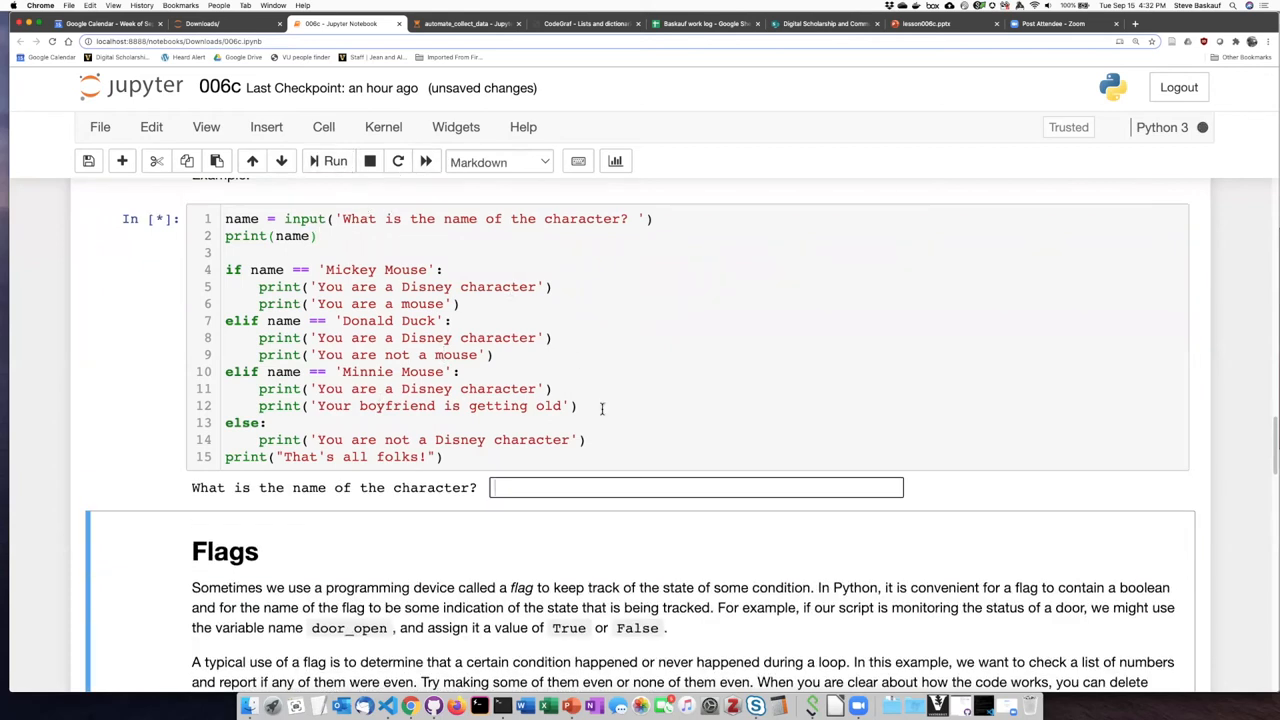
pyautogui.write('Donald')
pyautogui.write(' Duck')
pyautogui.press('Return')
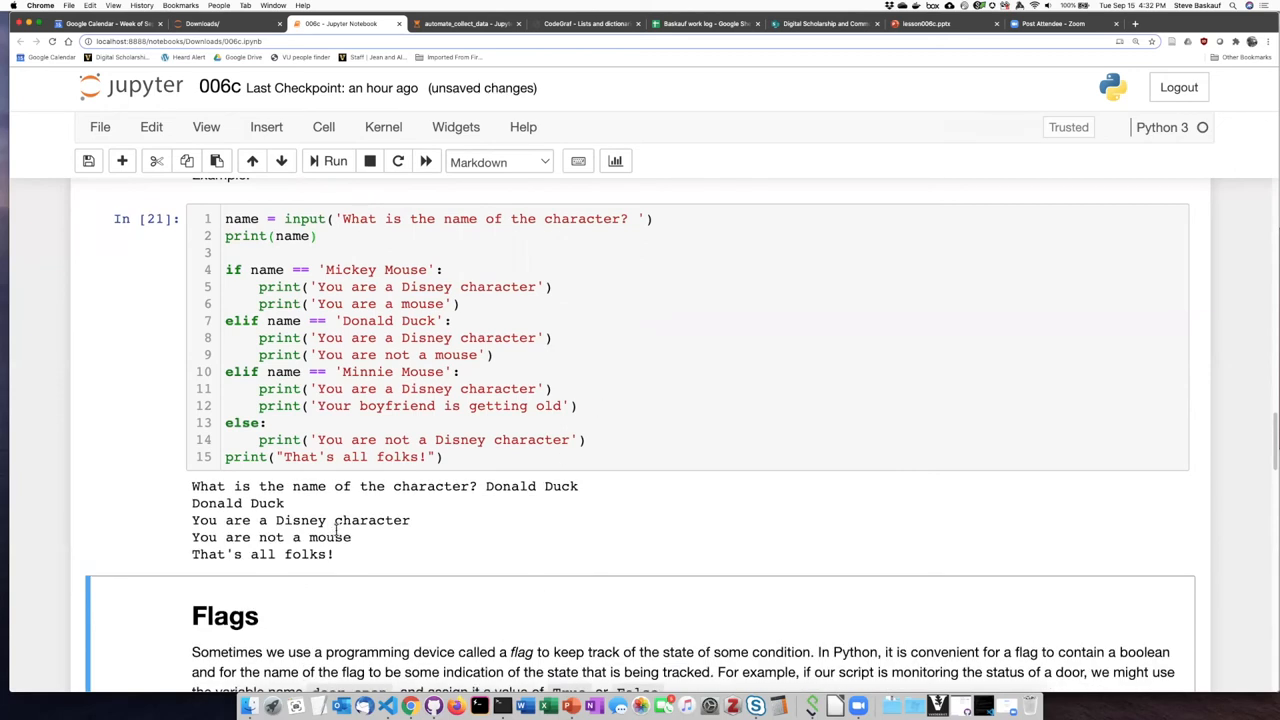
pyautogui.click(369, 268)
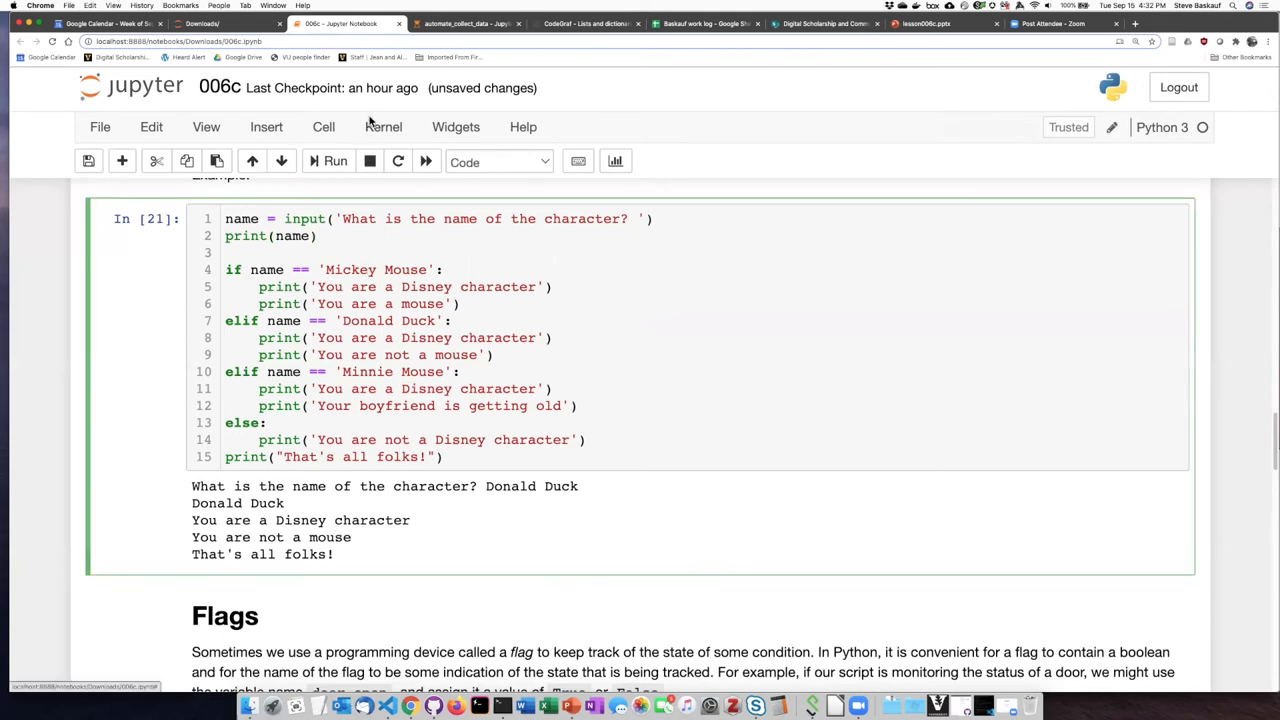
pyautogui.click(331, 162)
pyautogui.write('W')
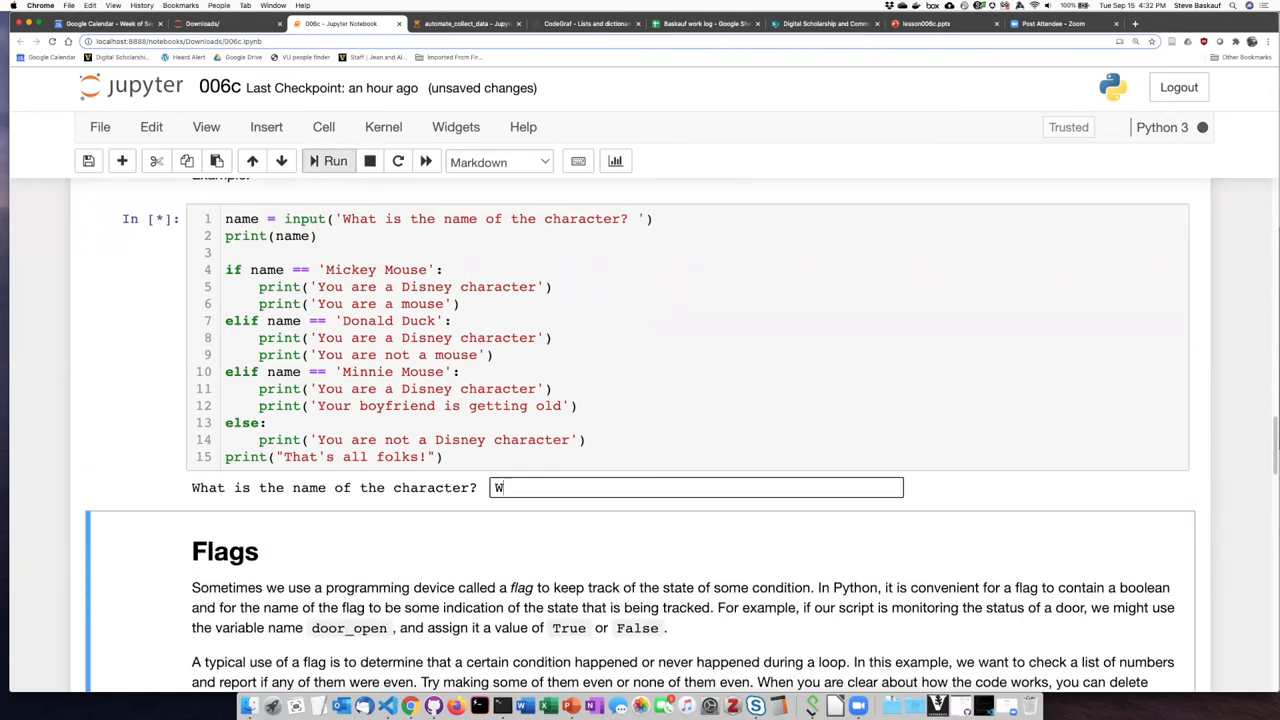
pyautogui.write('al')
pyautogui.write('l-E')
pyautogui.press('Return')
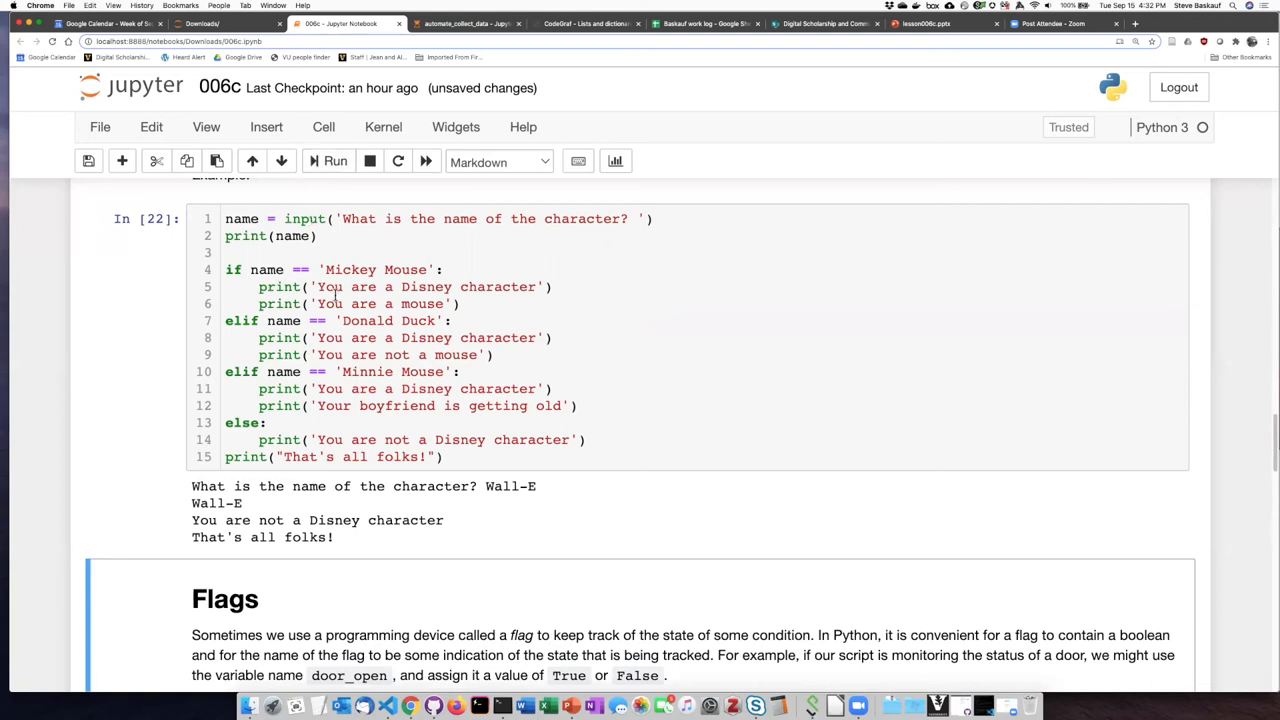
# - Rerun the cell with Pluto so it reports not a Disney character
pyautogui.click(325, 161)
pyautogui.write('Plu')
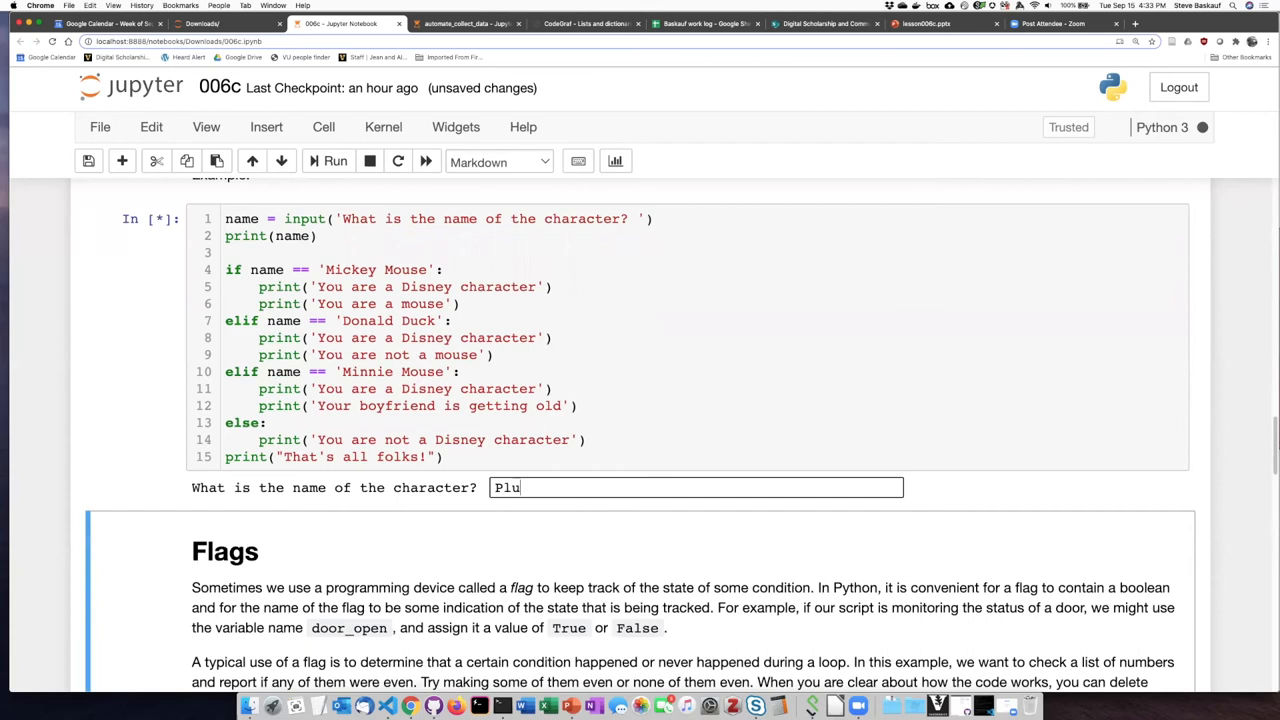
pyautogui.write('to')
pyautogui.press('Return')
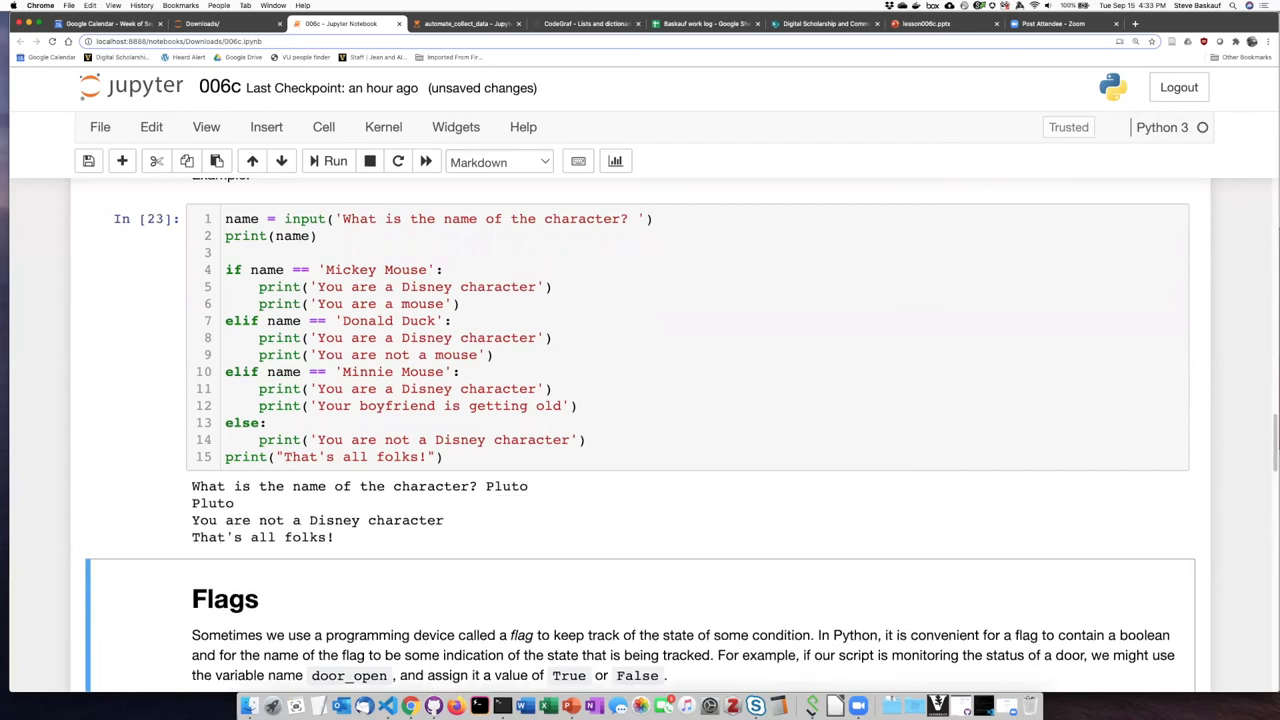